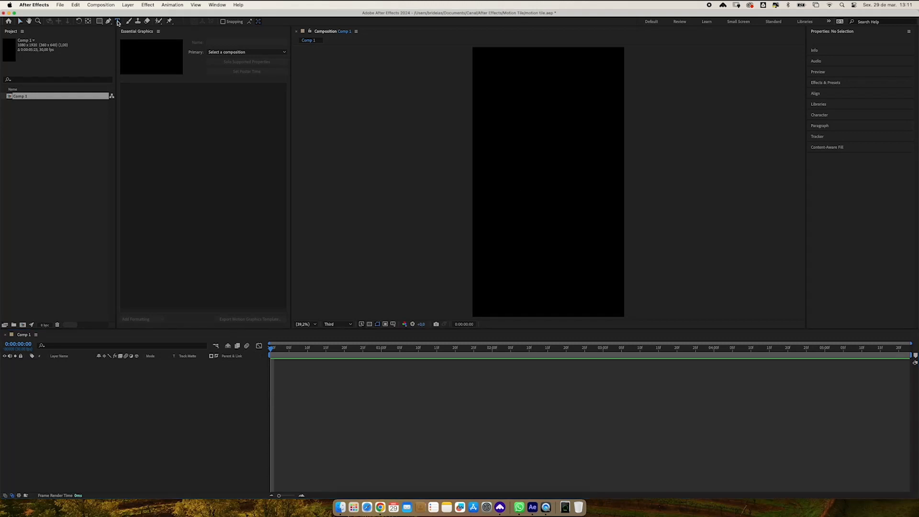
# Add a "nike" text layer and scale it up to about 262% so it spans most of the composition's width
pyautogui.click(117, 21)
pyautogui.click(498, 172)
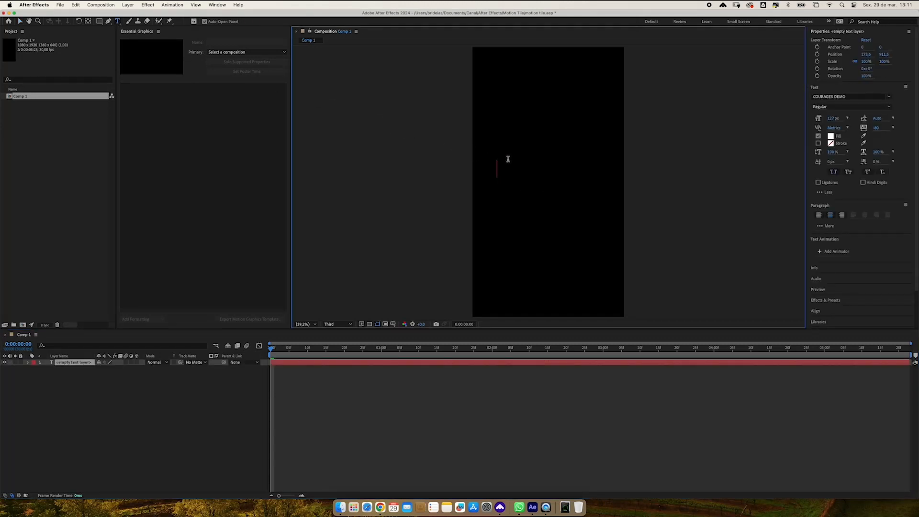
pyautogui.write('nike')
pyautogui.click(20, 21)
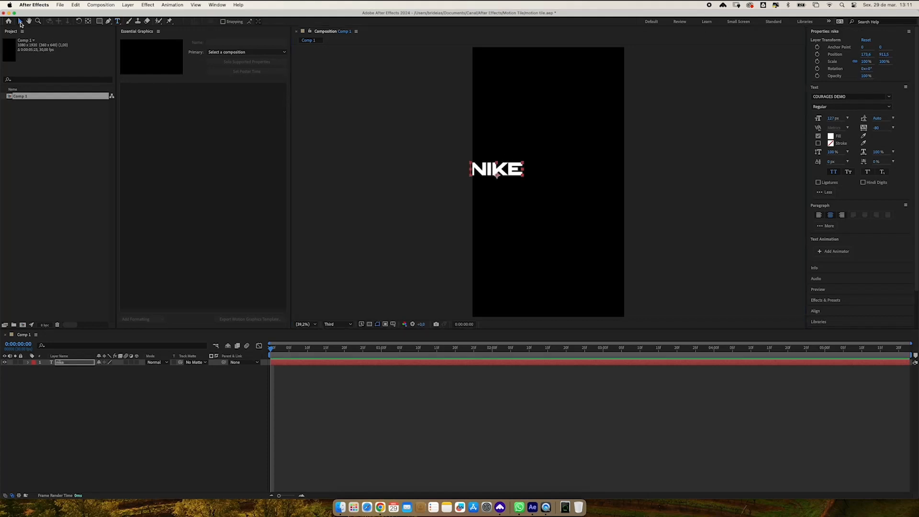
pyautogui.moveTo(524, 166); pyautogui.dragTo(616, 163)
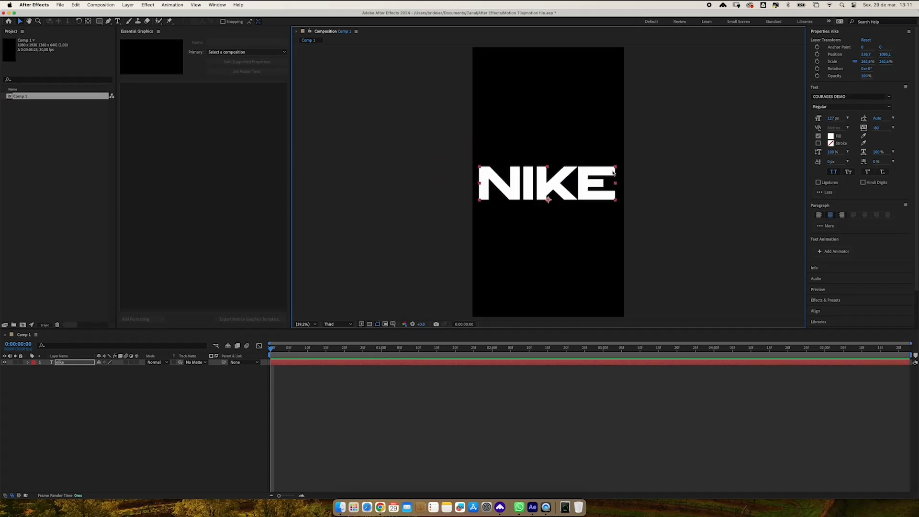
# Give the nike text a white stroke and turn off its fill, leaving only the outline
pyautogui.click(818, 143)
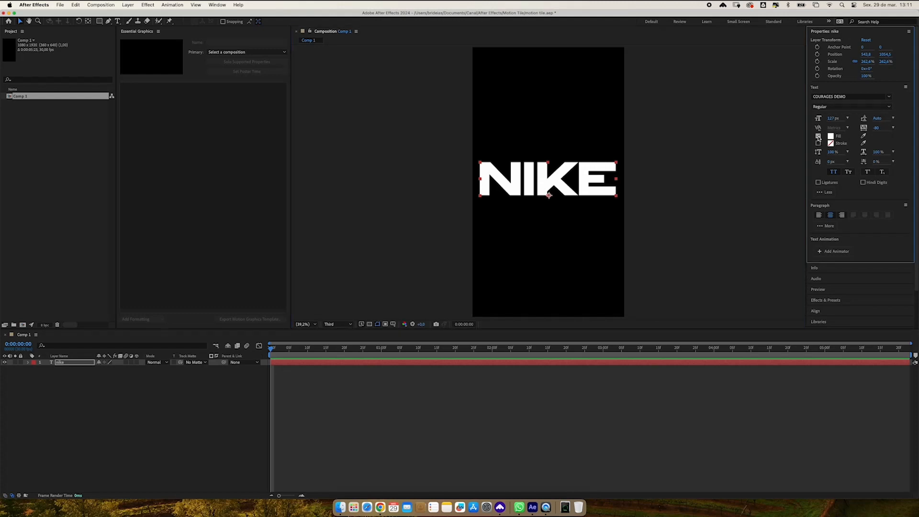
pyautogui.click(818, 136)
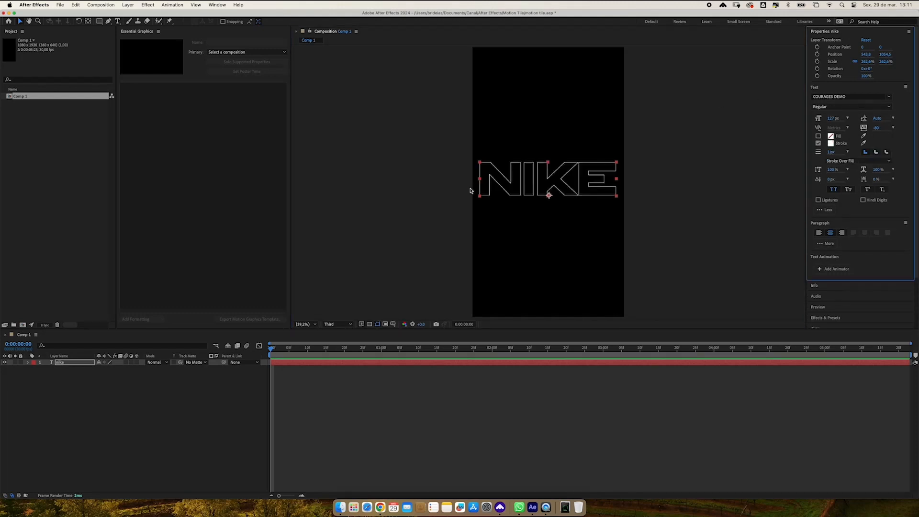
pyautogui.click(450, 202)
pyautogui.click(491, 186)
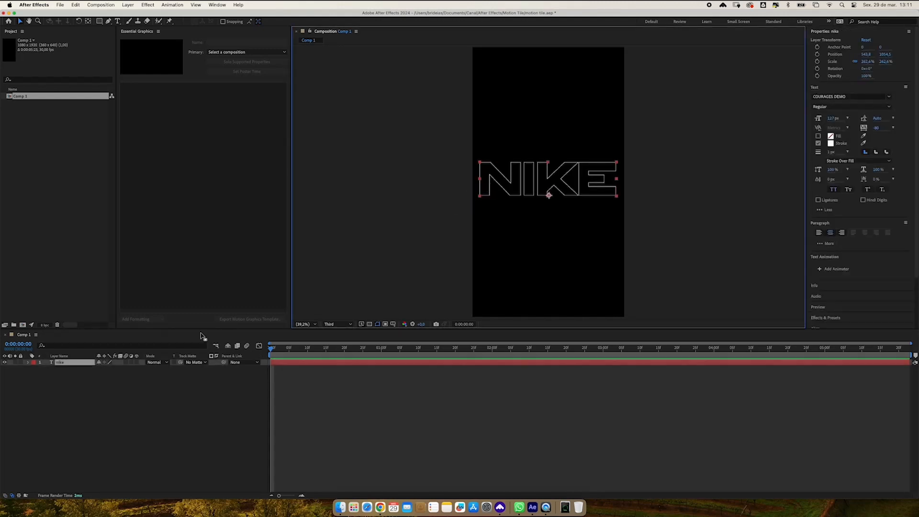
# Pre-compose the nike text layer as nike Comp 1, moving all attributes into the new composition
pyautogui.rightClick(88, 365)
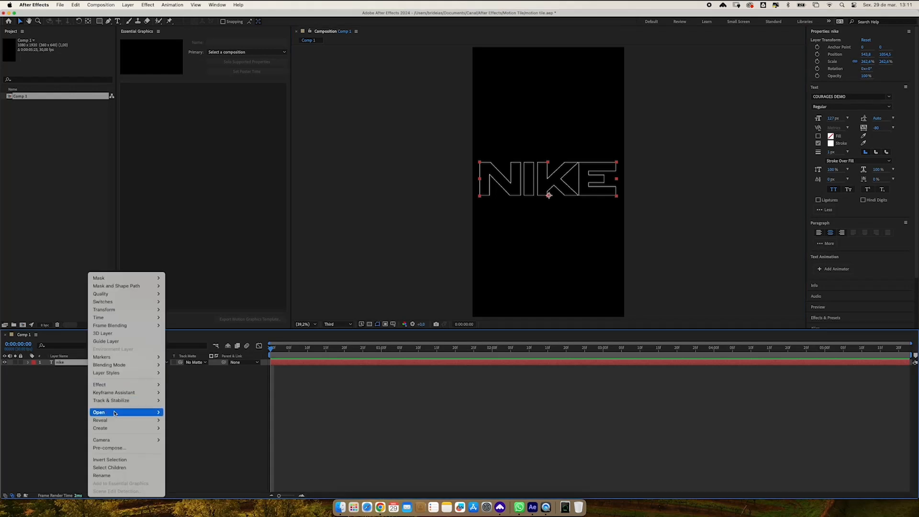
pyautogui.click(121, 448)
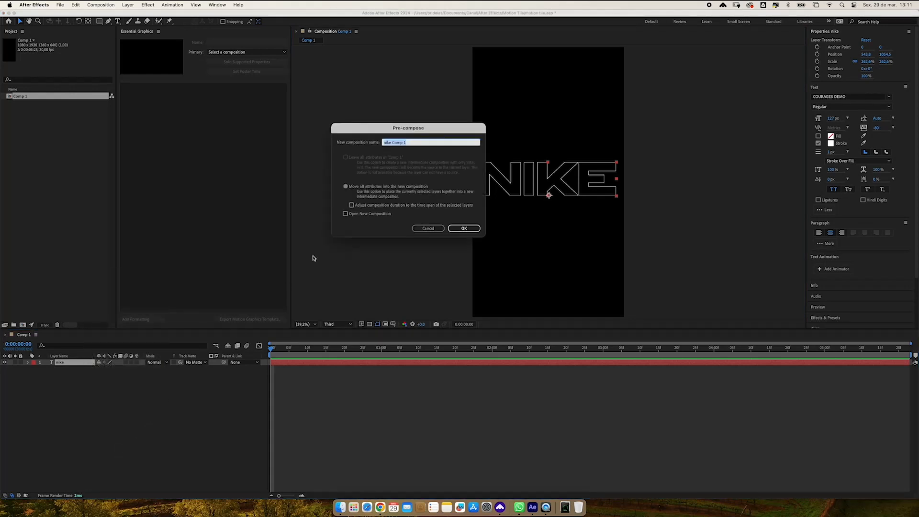
pyautogui.click(457, 229)
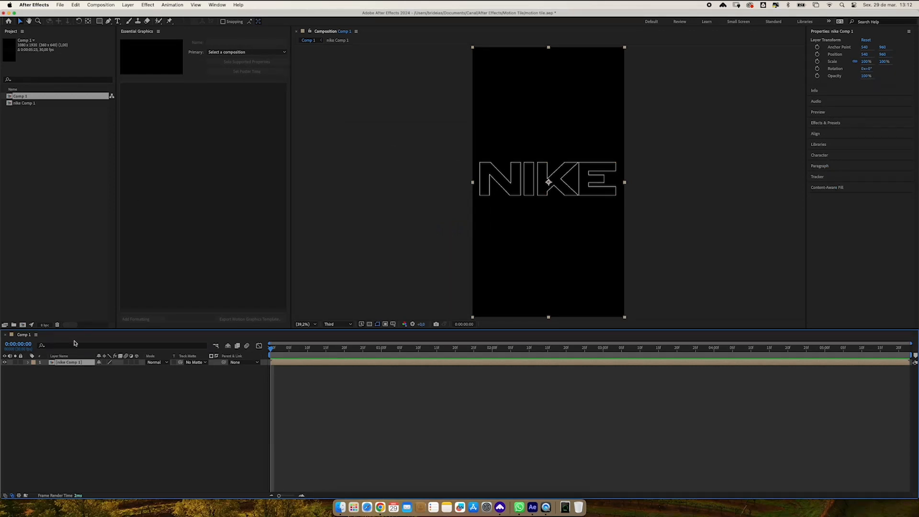
# Set the height of nike Comp 1 to 300 px and reposition the text to sit centered in the shortened frame
pyautogui.doubleClick(53, 363)
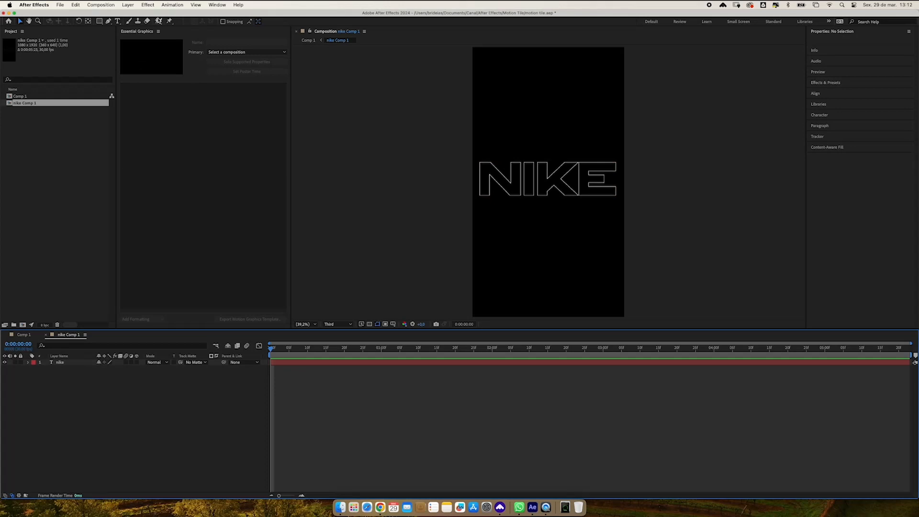
pyautogui.click(112, 6)
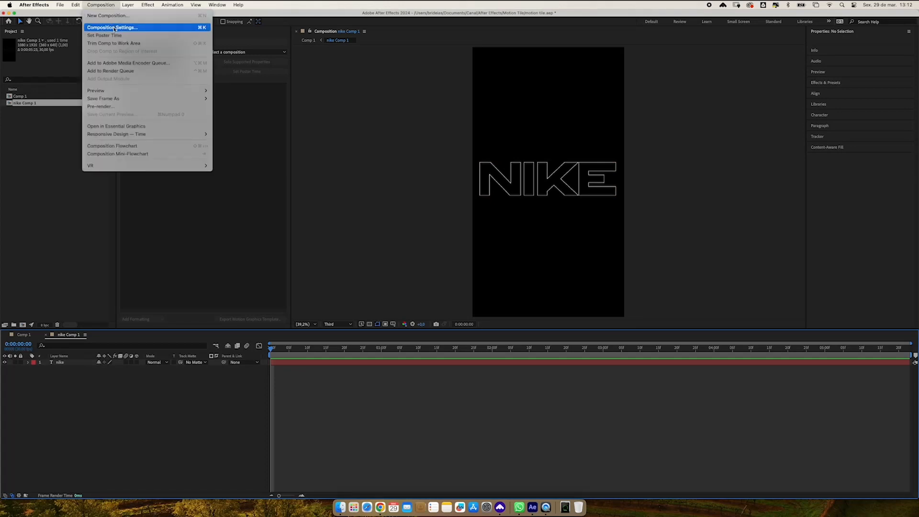
pyautogui.click(137, 29)
pyautogui.click(452, 153)
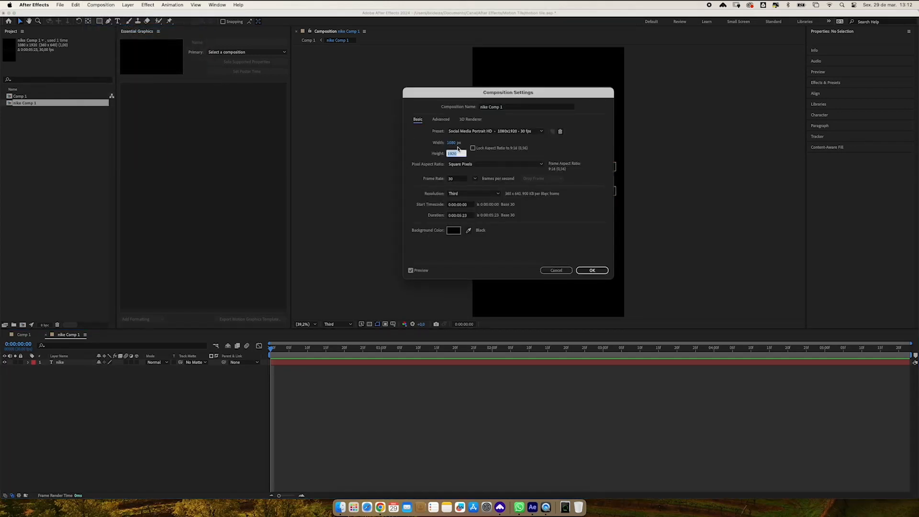
pyautogui.write('300')
pyautogui.click(586, 271)
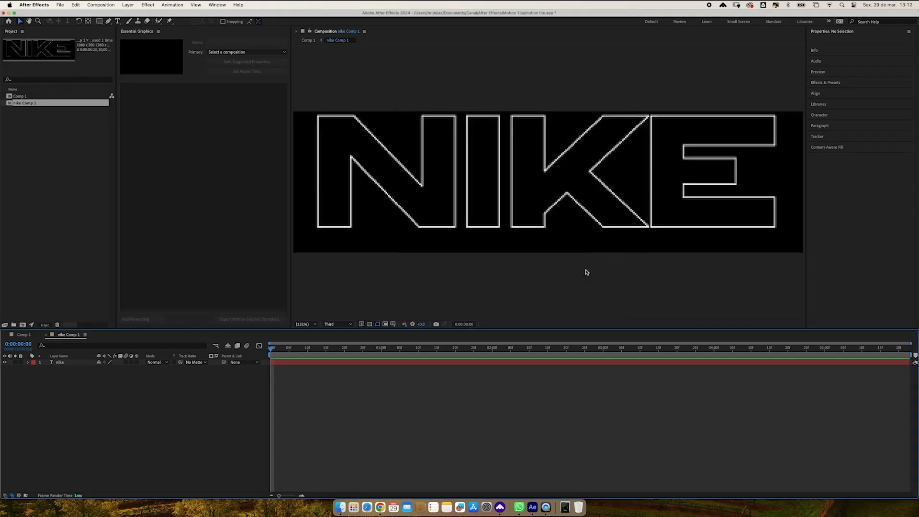
pyautogui.moveTo(602, 185); pyautogui.dragTo(606, 194)
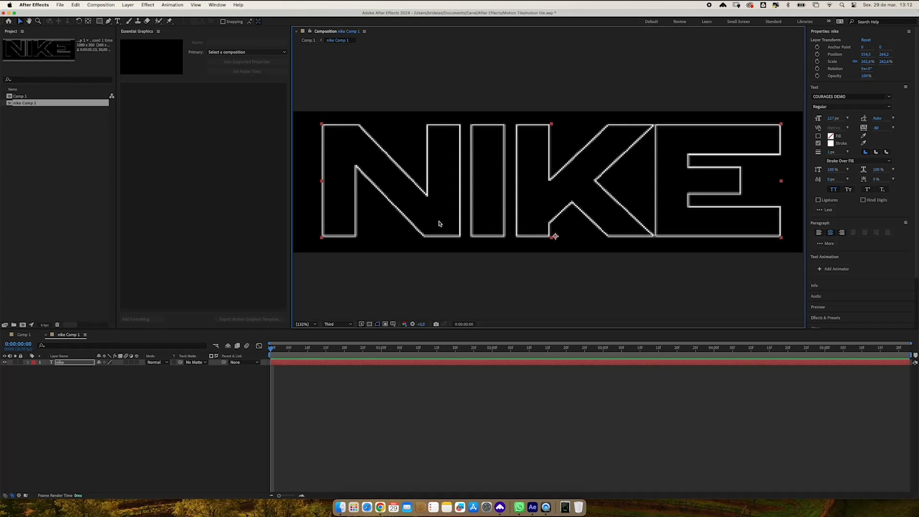
# In Comp 1, apply the Motion Tile effect to the nike Comp 1 layer and set its Output Height to 690
pyautogui.click(24, 335)
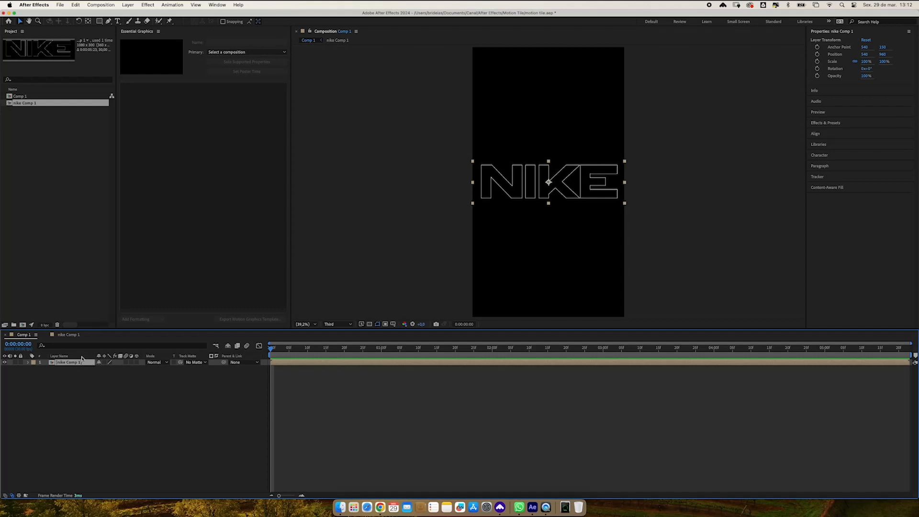
pyautogui.click(148, 5)
pyautogui.moveTo(176, 136)
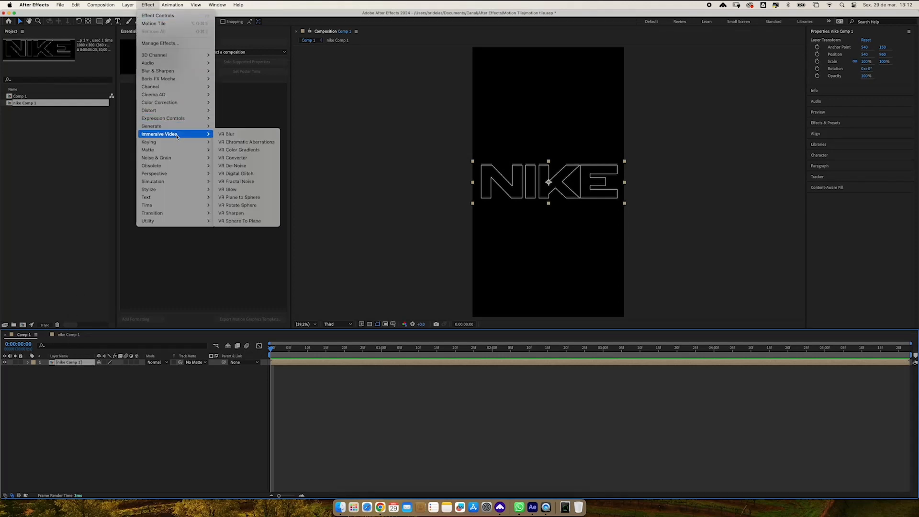
pyautogui.moveTo(175, 190)
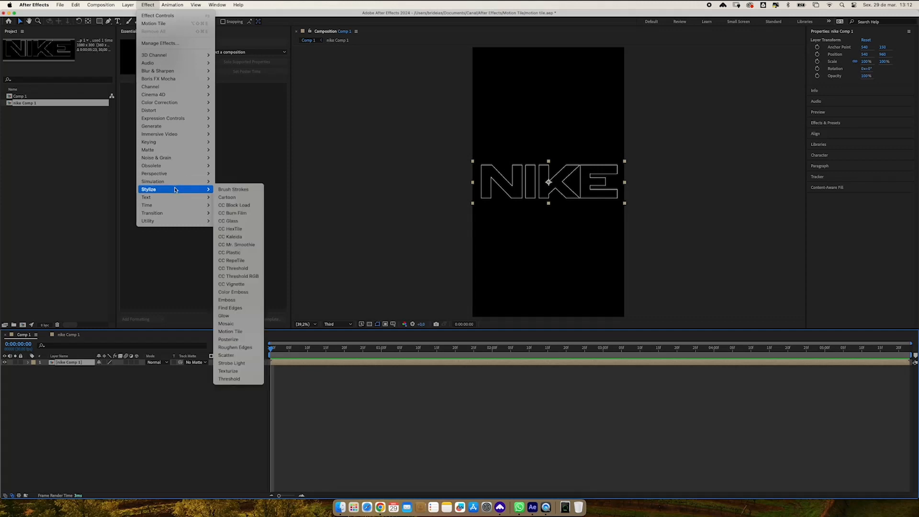
pyautogui.click(234, 331)
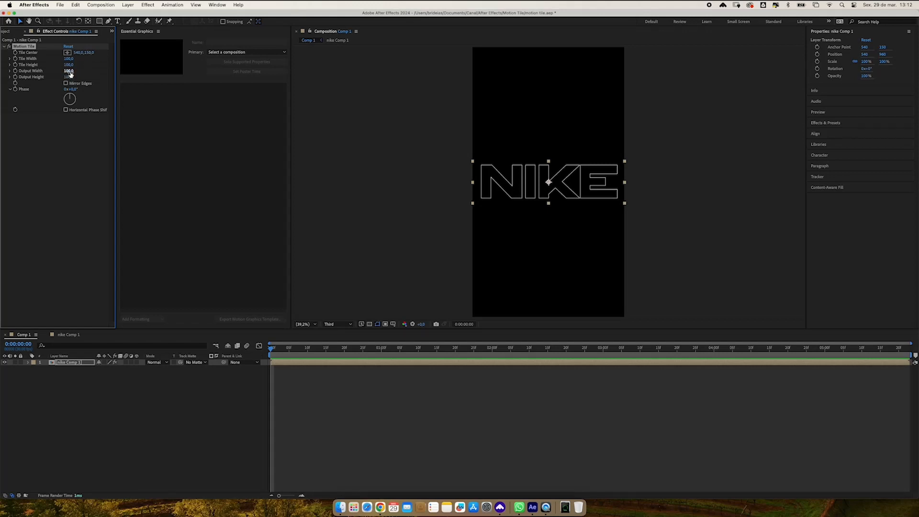
pyautogui.moveTo(69, 76); pyautogui.dragTo(89, 76)
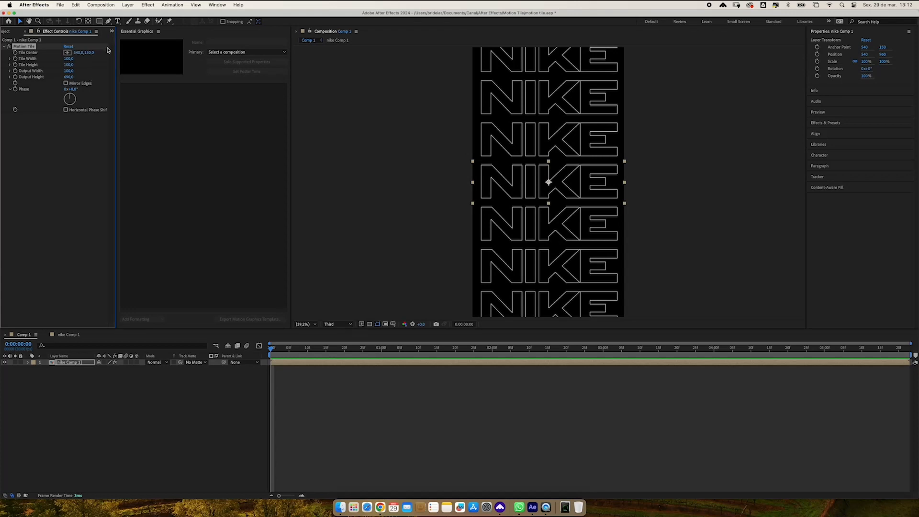
# Keyframe the Motion Tile's Tile Center at 0:00:00:00, and set it to 540,0, 1487,0 at 0:00:00:17
pyautogui.moveTo(89, 52); pyautogui.dragTo(89, 53)
pyautogui.click(277, 364)
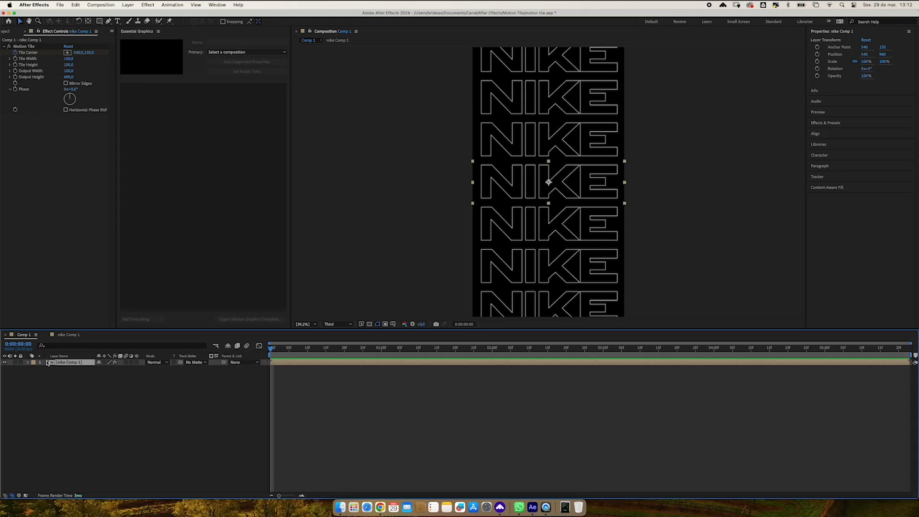
pyautogui.click(28, 362)
pyautogui.click(34, 369)
pyautogui.click(39, 375)
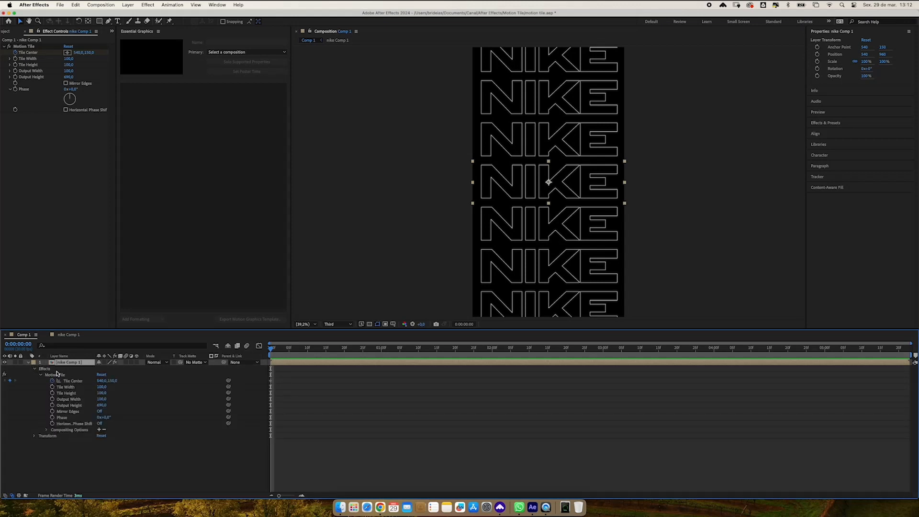
pyautogui.click(85, 382)
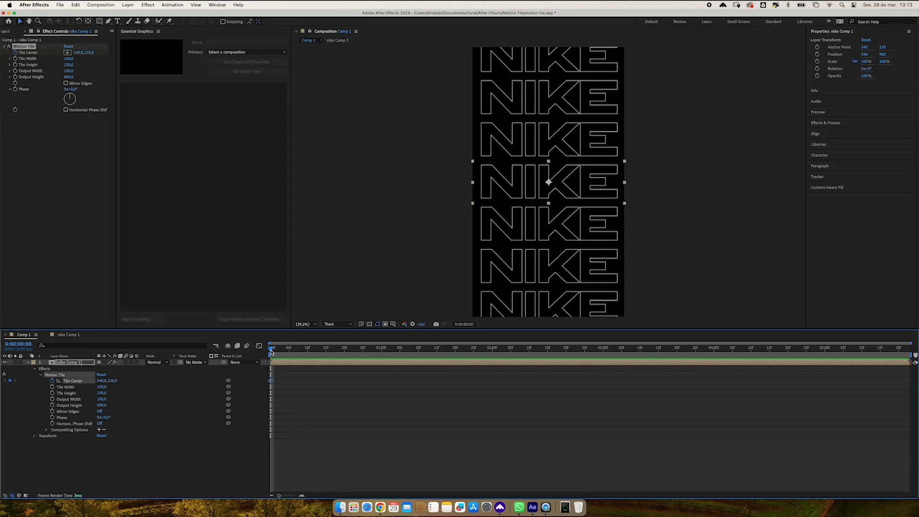
pyautogui.moveTo(271, 351); pyautogui.dragTo(334, 353)
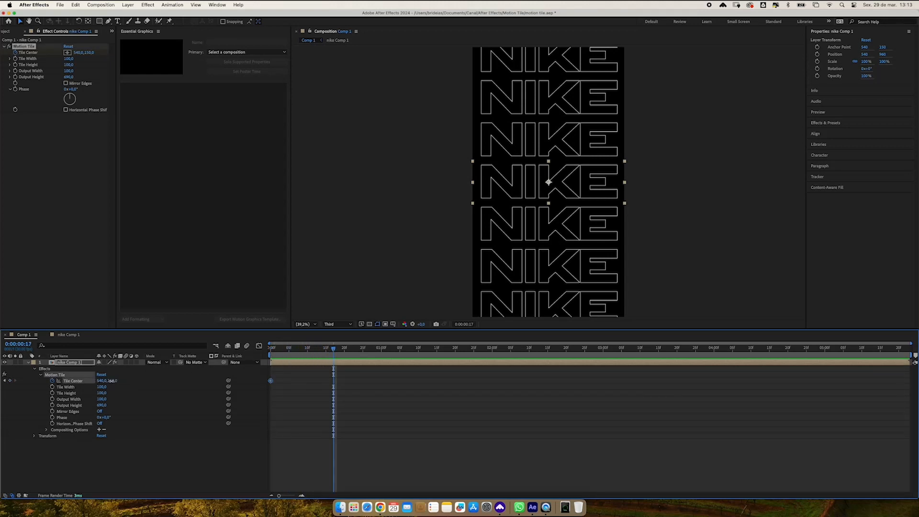
pyautogui.moveTo(111, 381); pyautogui.dragTo(464, 390)
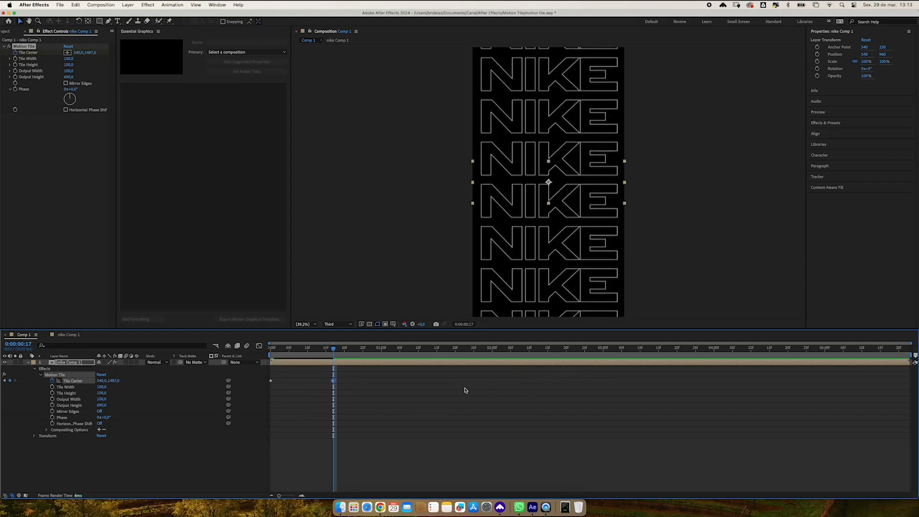
# Apply Easy Ease to both Tile Center keyframes
pyautogui.rightClick(270, 380)
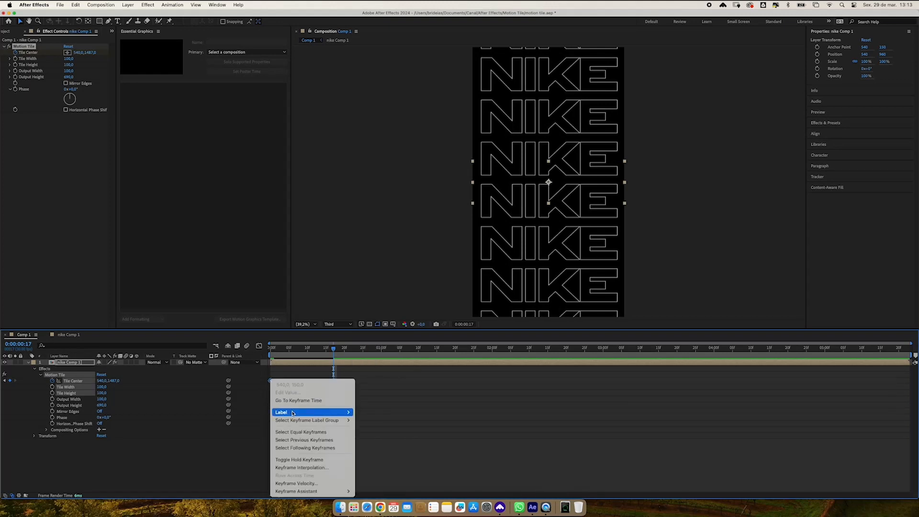
pyautogui.moveTo(311, 492)
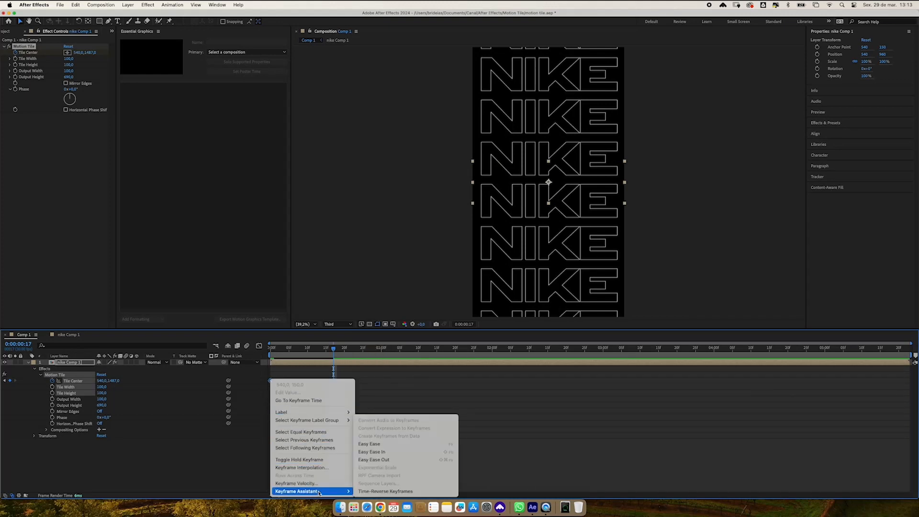
pyautogui.click(372, 444)
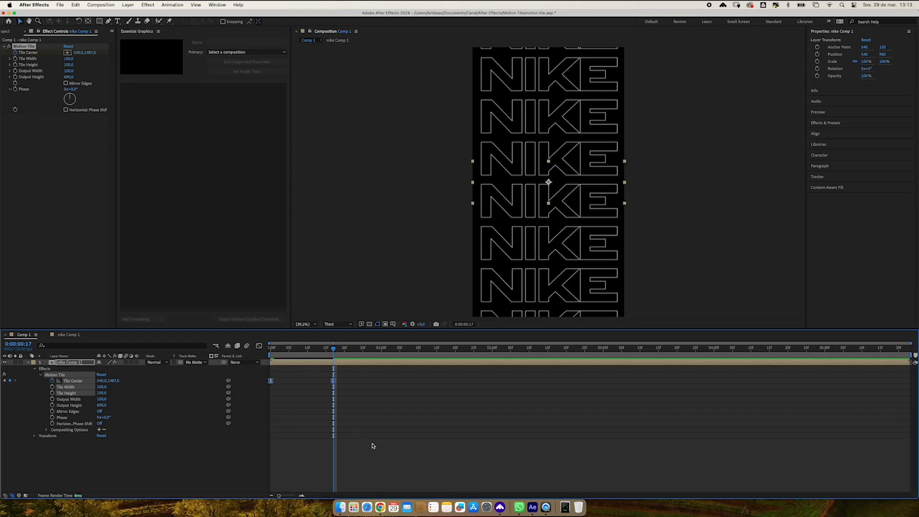
# Reshape the Tile Center speed graph so the motion peaks early and slows down gradually toward the last keyframe
pyautogui.click(259, 345)
pyautogui.moveTo(343, 467); pyautogui.dragTo(323, 479)
pyautogui.moveTo(323, 473); pyautogui.dragTo(303, 474)
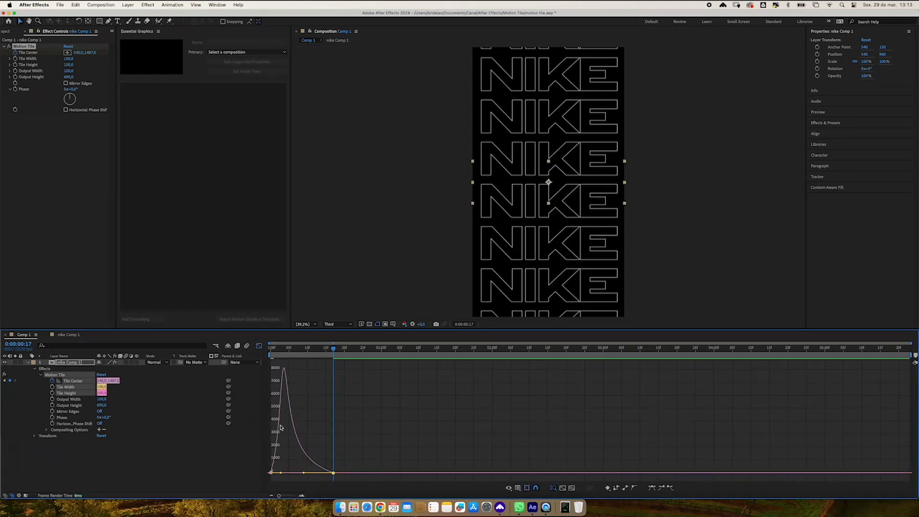
pyautogui.click(259, 346)
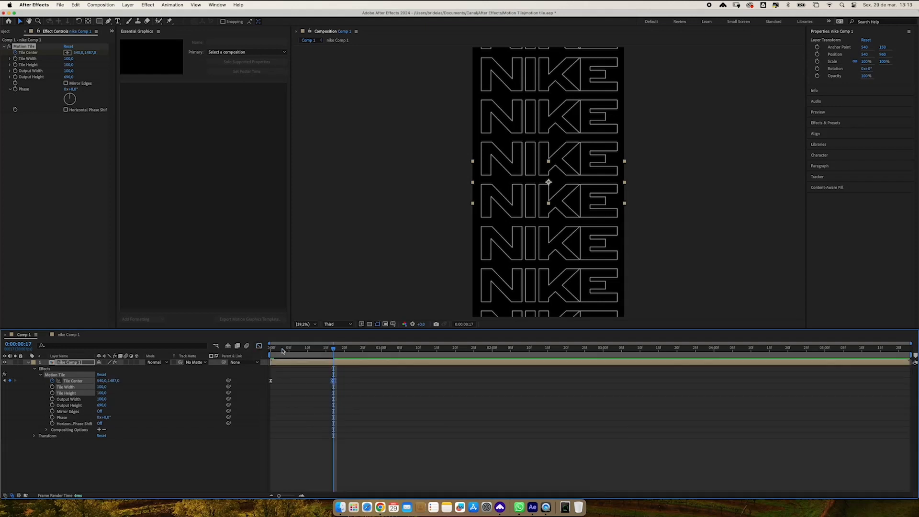
# Preview the tile animation from the start of Comp 1
pyautogui.press('Home')
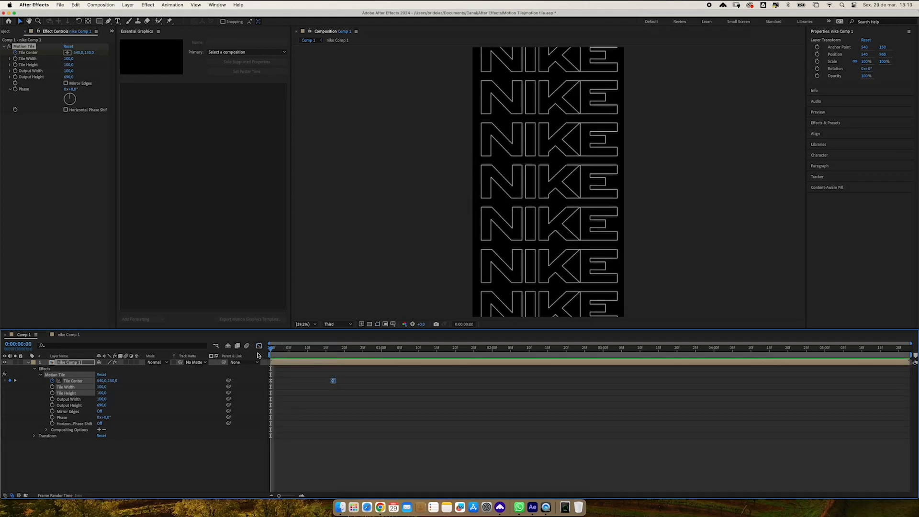
pyautogui.press('space')
pyautogui.press('space')
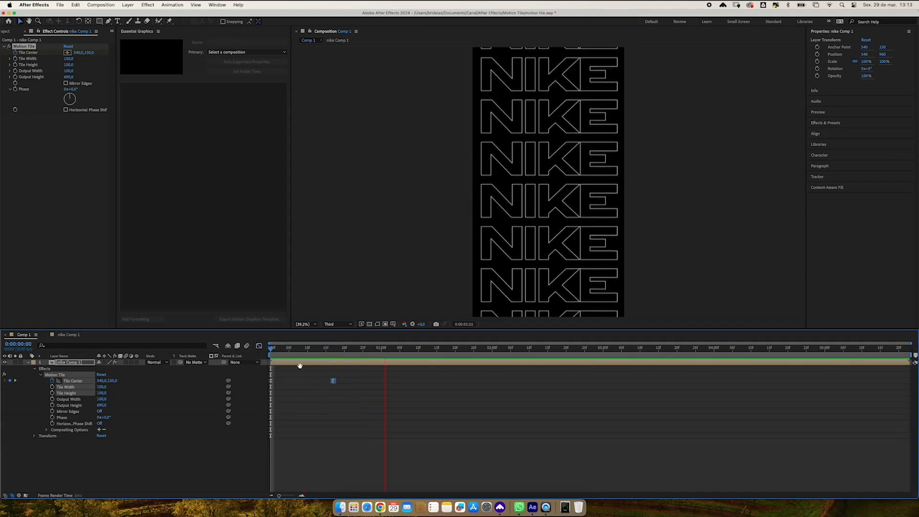
# Slow the animation by moving the last Tile Center keyframe to about 0:00:01:11, previewing the motion from the start
pyautogui.moveTo(334, 381); pyautogui.dragTo(382, 380)
pyautogui.press('Home')
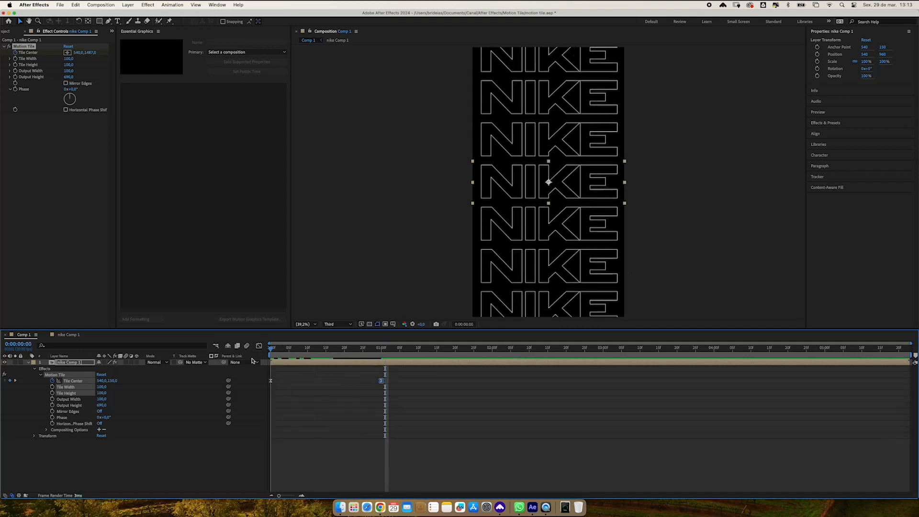
pyautogui.press('space')
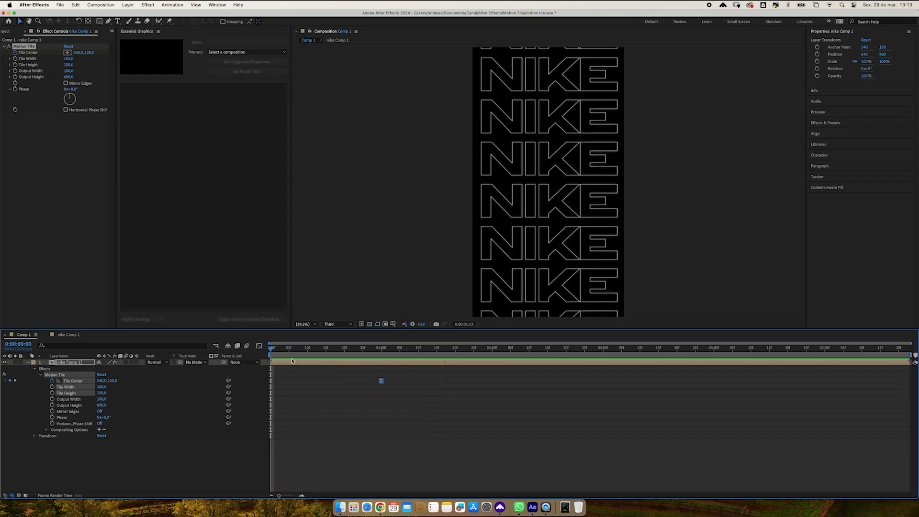
pyautogui.press('space')
pyautogui.moveTo(382, 381); pyautogui.dragTo(421, 381)
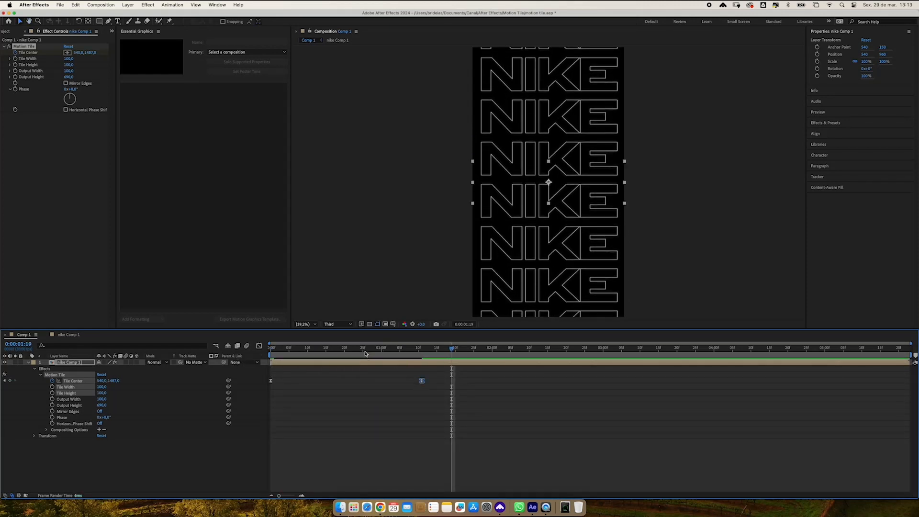
pyautogui.press('Home')
pyautogui.press('space')
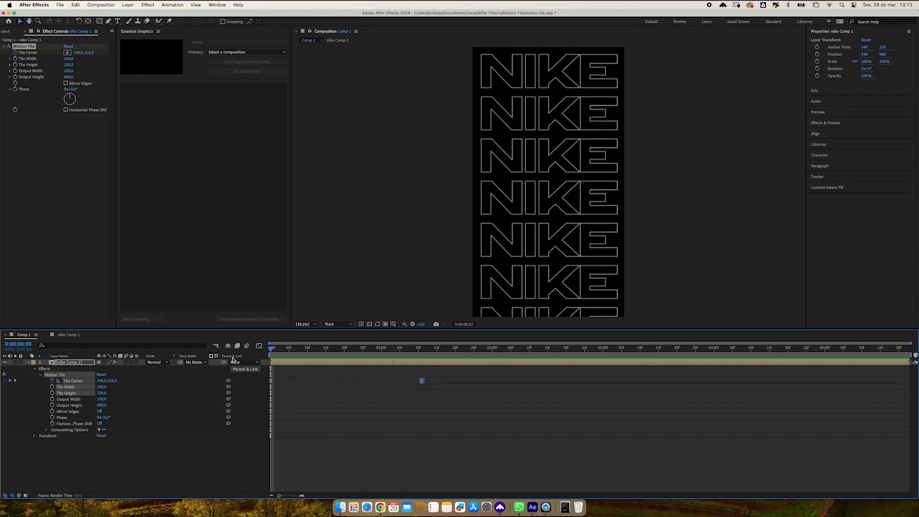
# Preview the slowed tile animation and collapse the expanded properties of the nike Comp 1 layer
pyautogui.press('space')
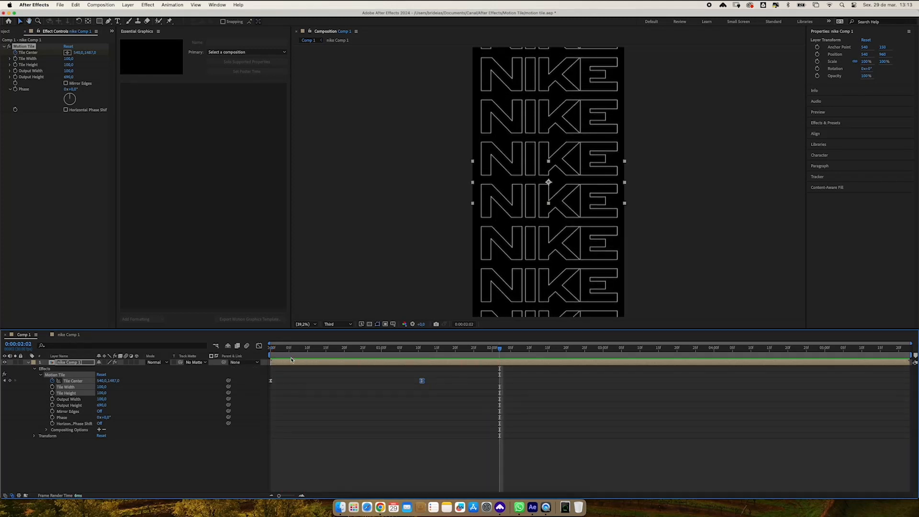
pyautogui.click(28, 362)
pyautogui.click(206, 378)
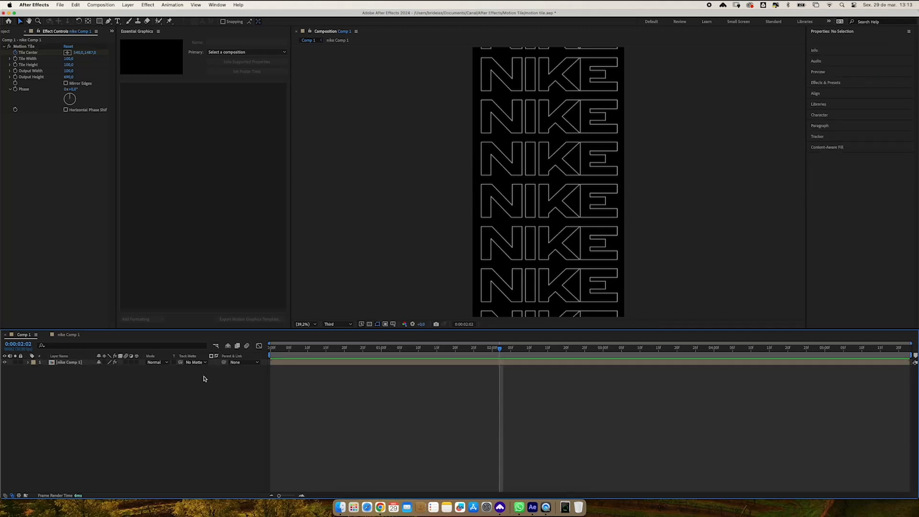
# Copy the nike text layer from the nike Comp 1 composition and paste it into Comp 1
pyautogui.click(66, 335)
pyautogui.click(72, 362)
pyautogui.click(76, 4)
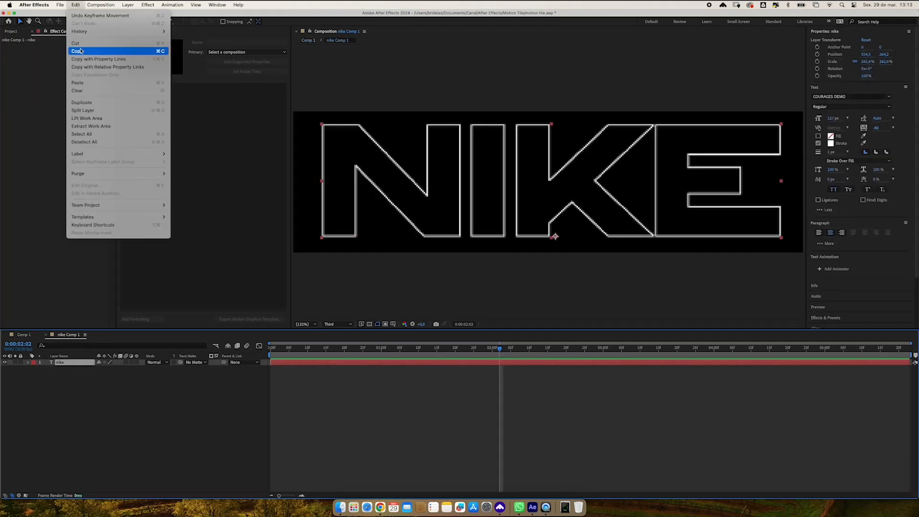
pyautogui.click(78, 51)
pyautogui.click(27, 334)
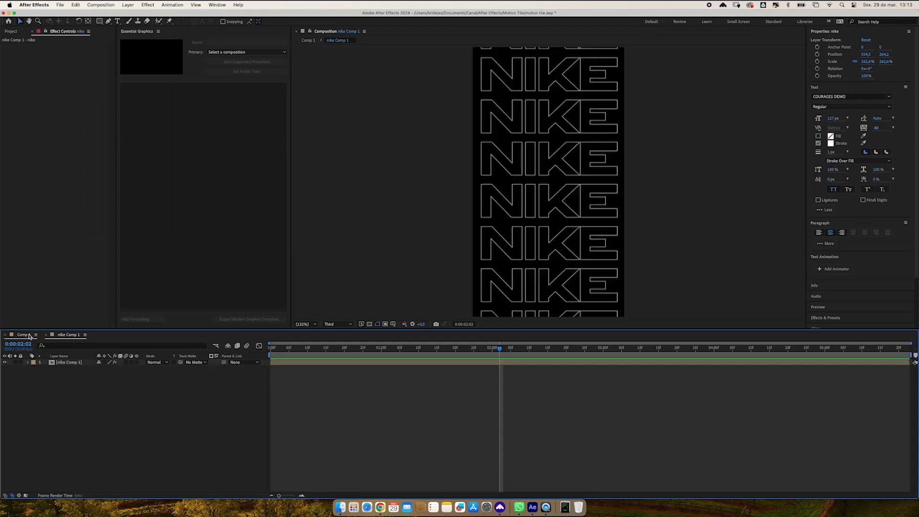
pyautogui.click(75, 4)
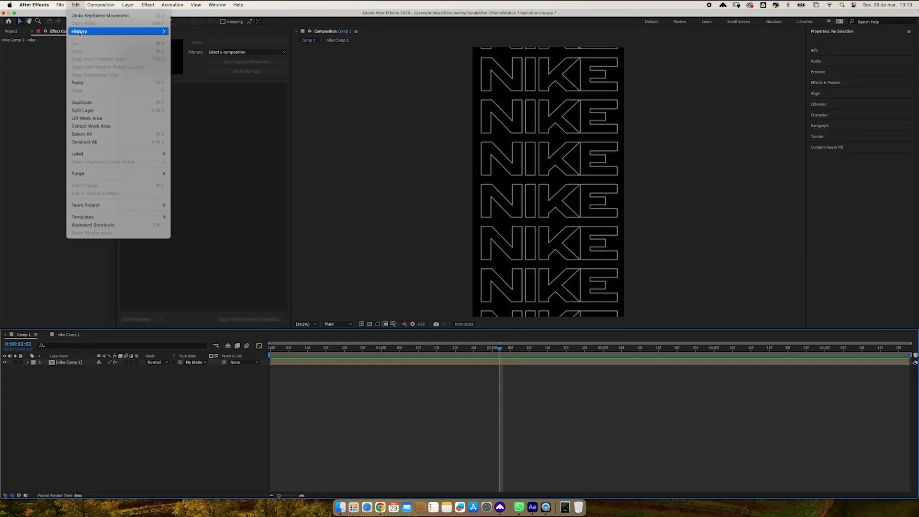
pyautogui.click(83, 86)
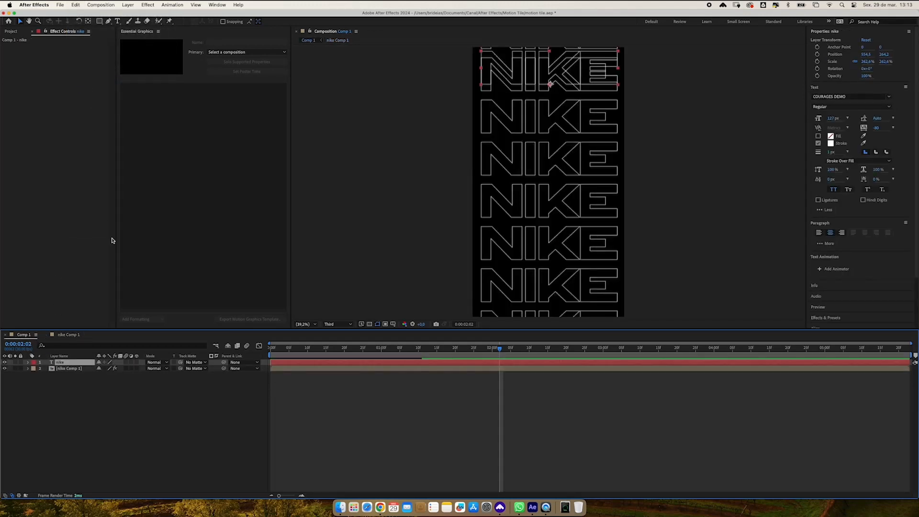
# Replace the pasted text's stroke with a solid white fill and place it mid-frame with its anchor point at the text's centre
pyautogui.click(817, 143)
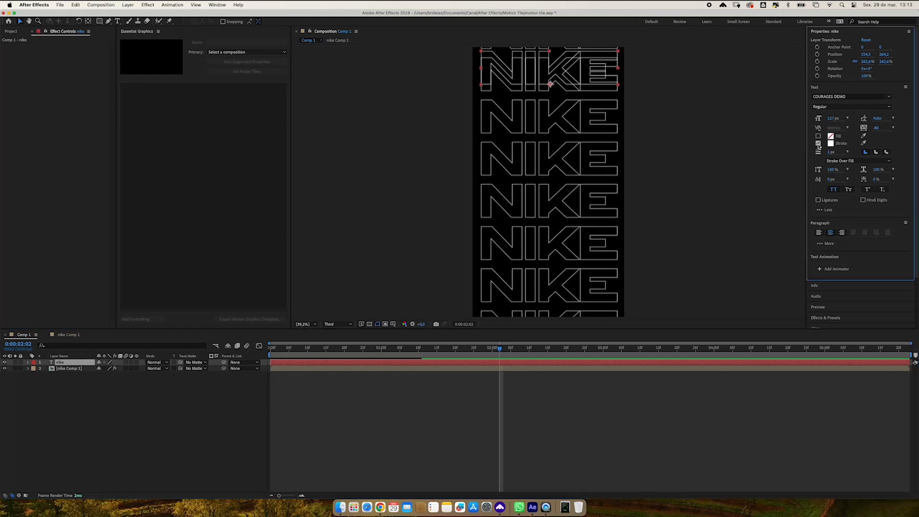
pyautogui.click(817, 137)
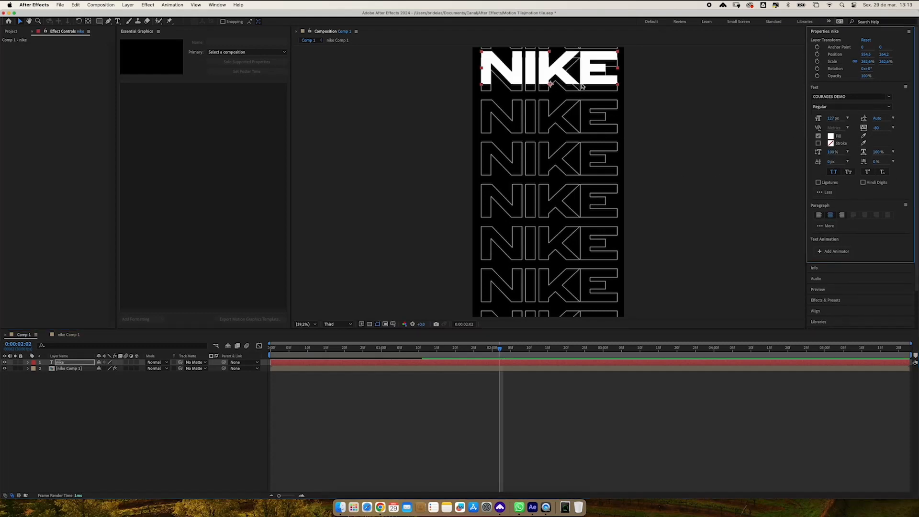
pyautogui.press('s')
pyautogui.moveTo(586, 76); pyautogui.dragTo(551, 185)
pyautogui.click(88, 21)
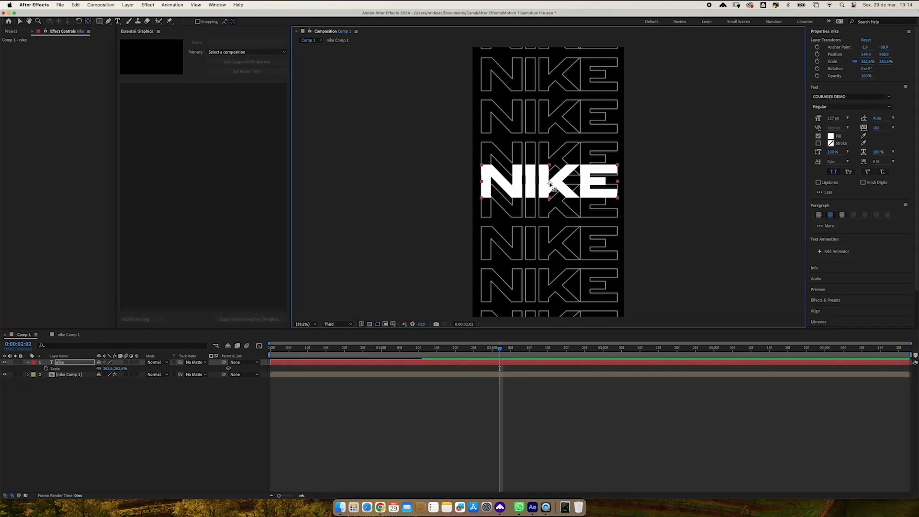
# Keyframe the nike text's Scale at 0:00:01:00, and enlarge it to about 2369.6% at 0:00:00:00
pyautogui.click(80, 364)
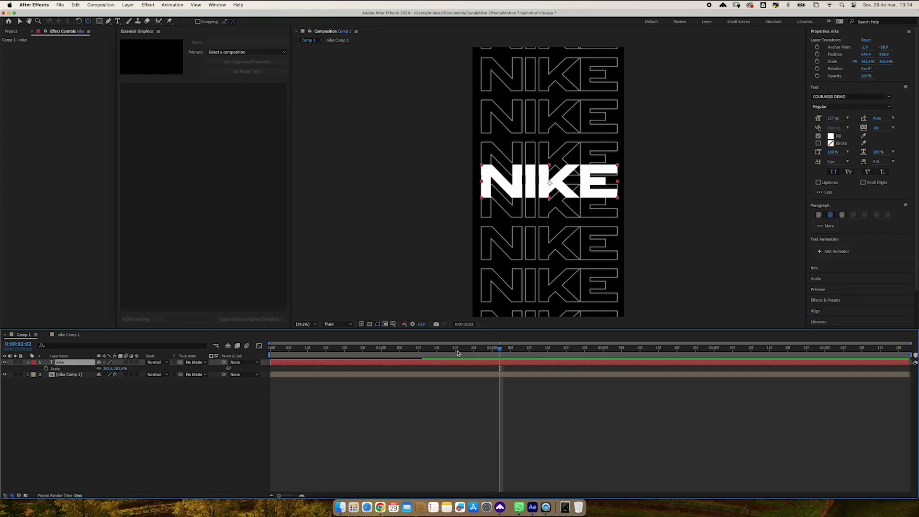
pyautogui.press('space')
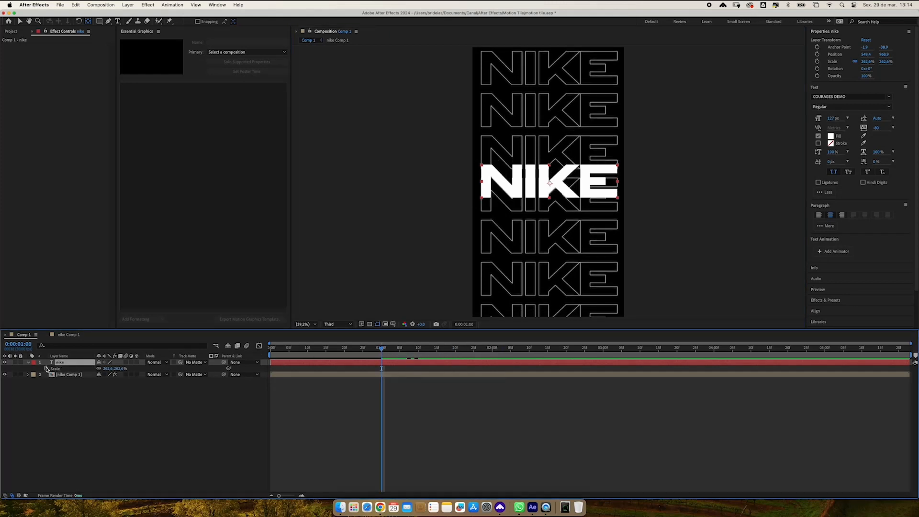
pyautogui.click(47, 369)
pyautogui.moveTo(382, 350); pyautogui.dragTo(259, 356)
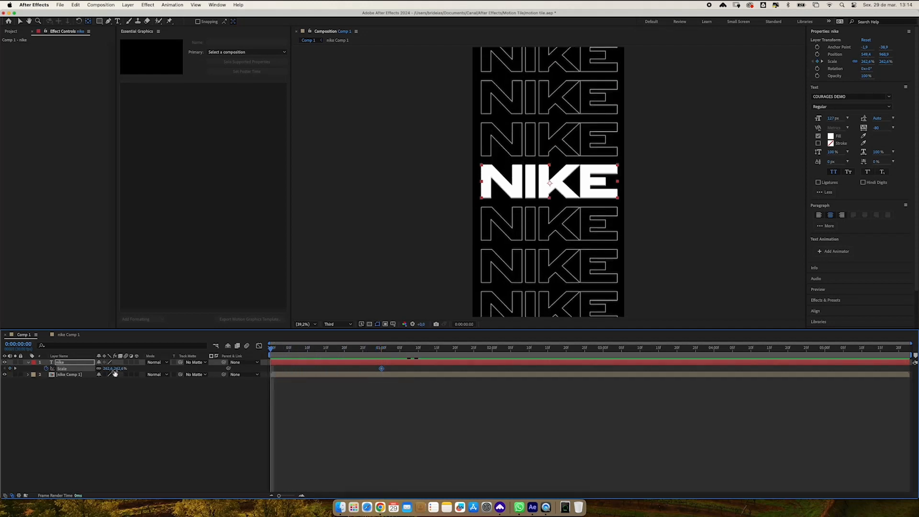
pyautogui.moveTo(117, 369); pyautogui.dragTo(831, 402)
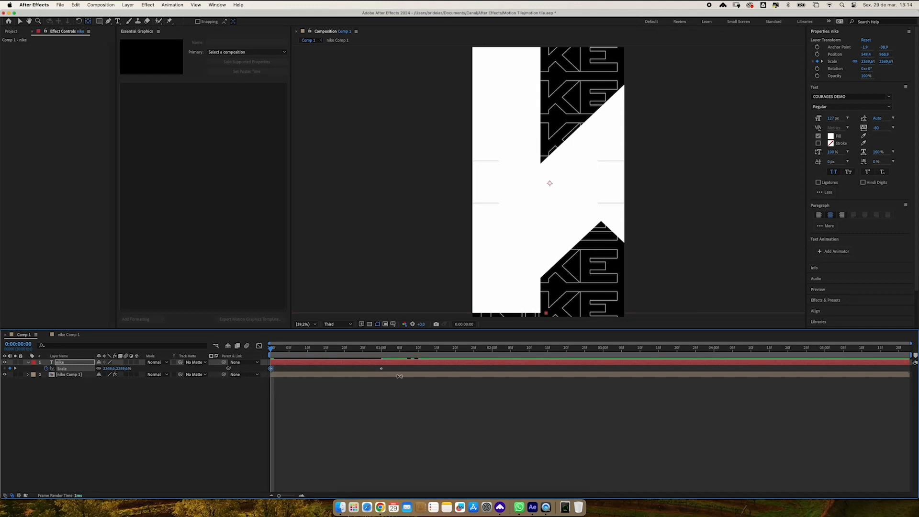
# Apply Easy Ease to both Scale keyframes of the nike text layer
pyautogui.moveTo(399, 367); pyautogui.dragTo(265, 372)
pyautogui.rightClick(271, 369)
pyautogui.moveTo(344, 483)
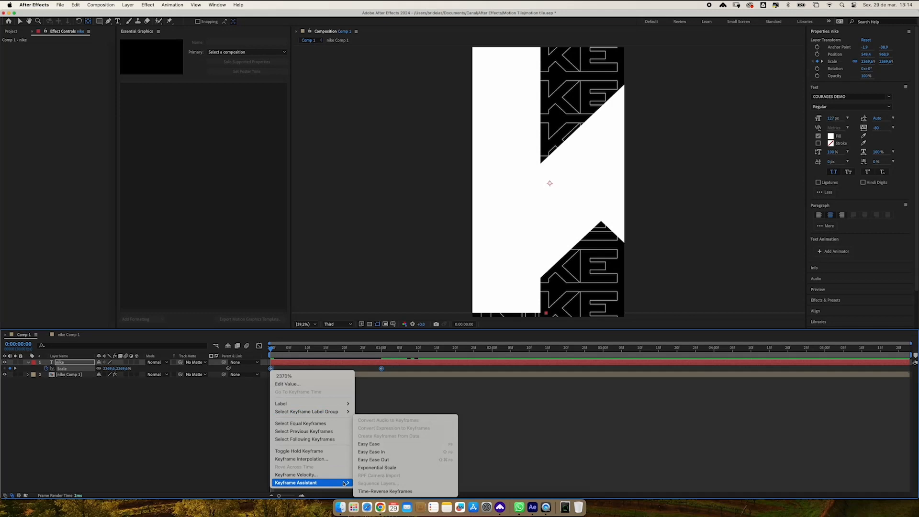
pyautogui.click(368, 444)
# Reshape the Scale speed graph so the shrinking starts slowly and speeds up toward the last keyframe
pyautogui.click(259, 346)
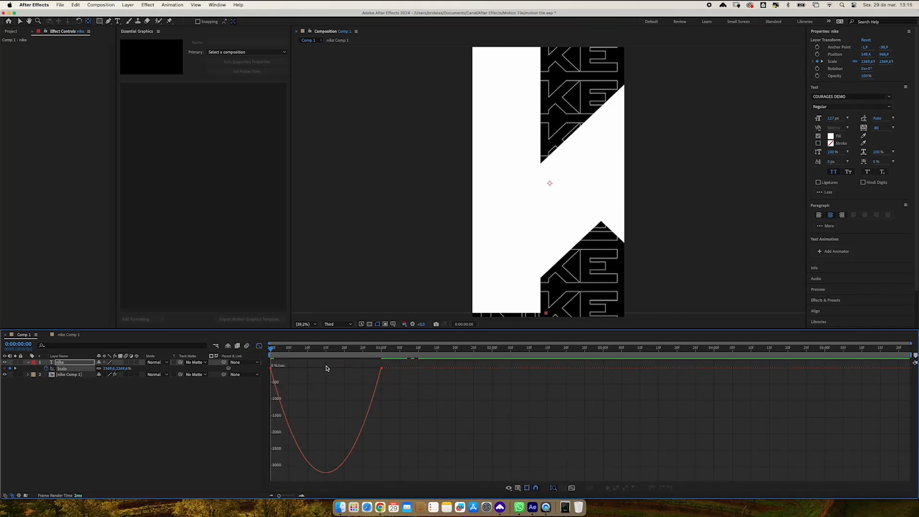
pyautogui.moveTo(291, 363); pyautogui.dragTo(370, 367)
pyautogui.click(259, 346)
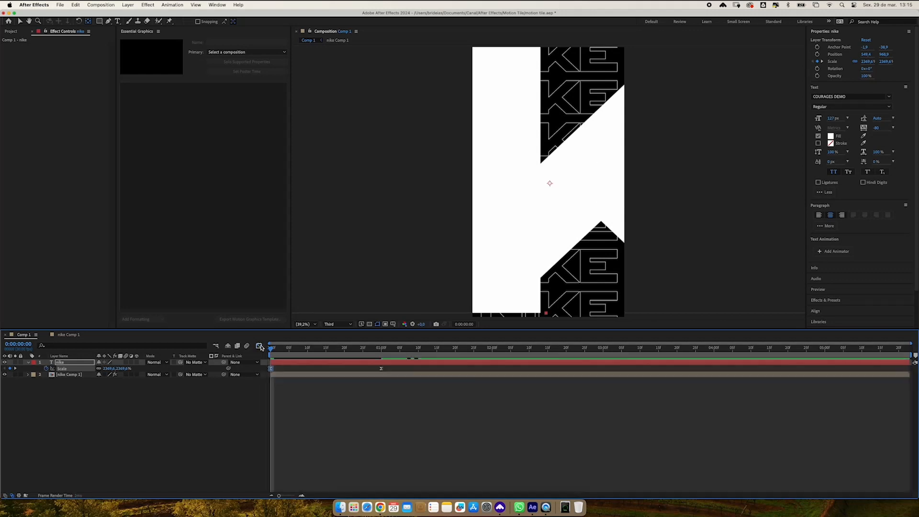
# Speed up the text's scale animation by moving the last Scale keyframe to about 0:00:00:10, previewing before and after
pyautogui.press('space')
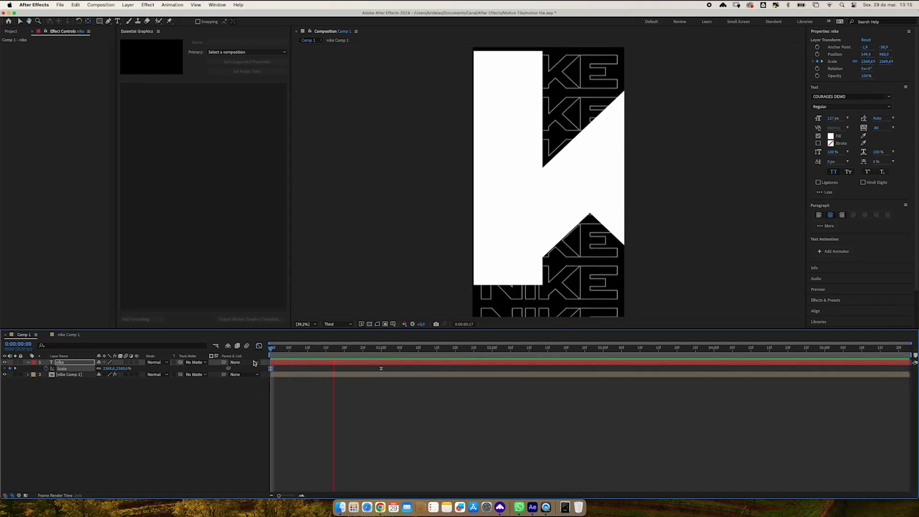
pyautogui.press('space')
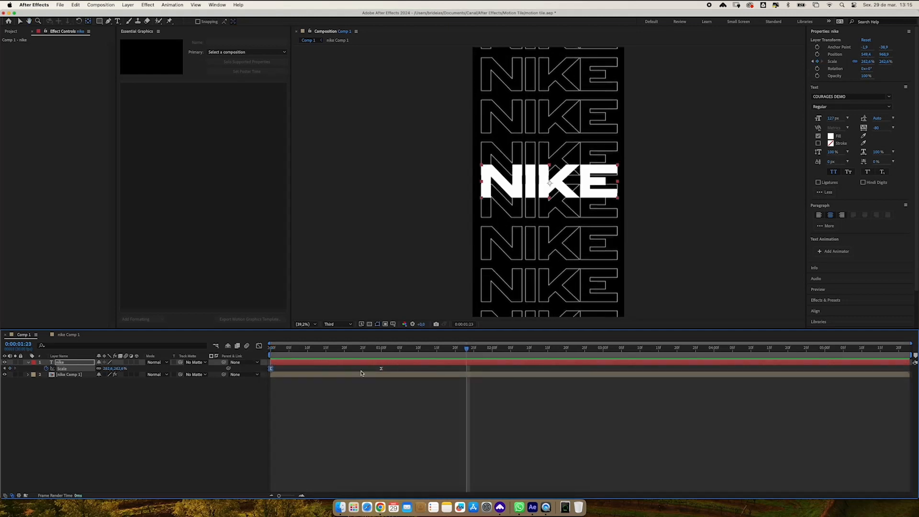
pyautogui.moveTo(381, 368); pyautogui.dragTo(307, 369)
pyautogui.press('space')
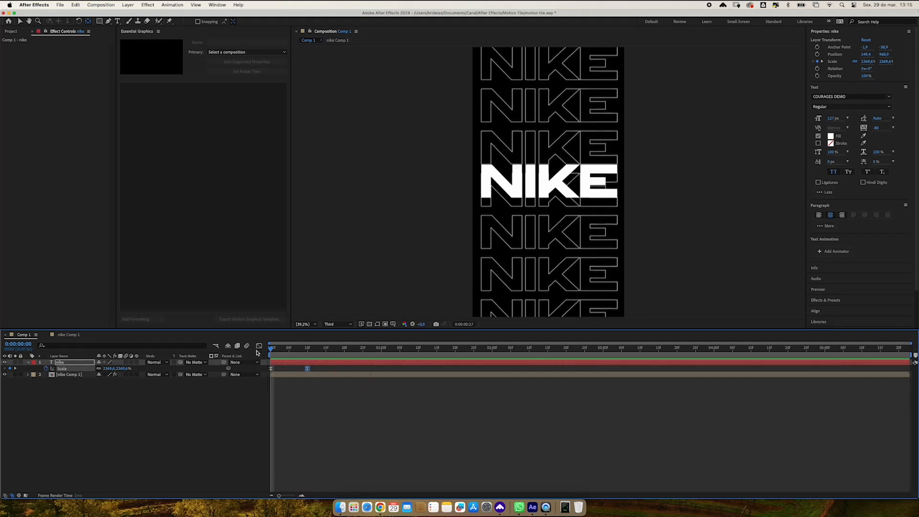
# Move the filled NIKE text down onto the fifth outlined row, at about 549.4, 1408.1, and preview the animation
pyautogui.moveTo(545, 190); pyautogui.dragTo(534, 252)
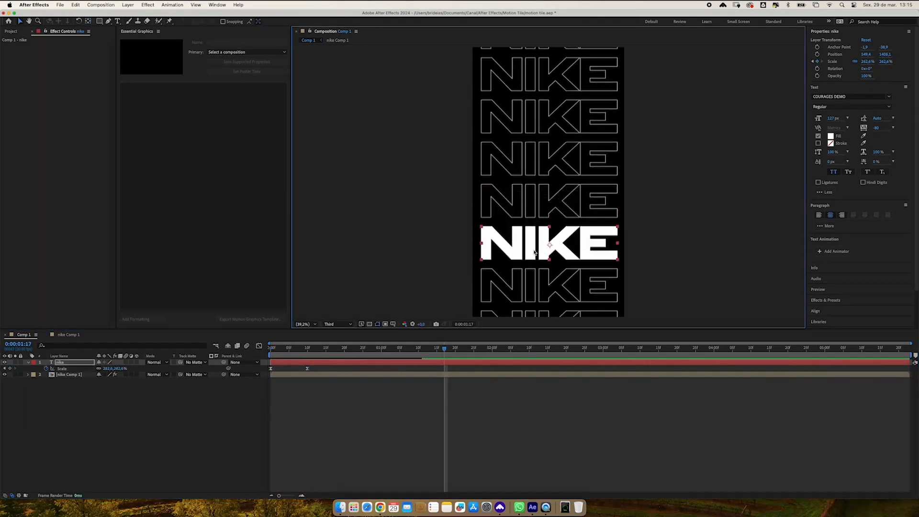
pyautogui.click(300, 360)
pyautogui.press('space')
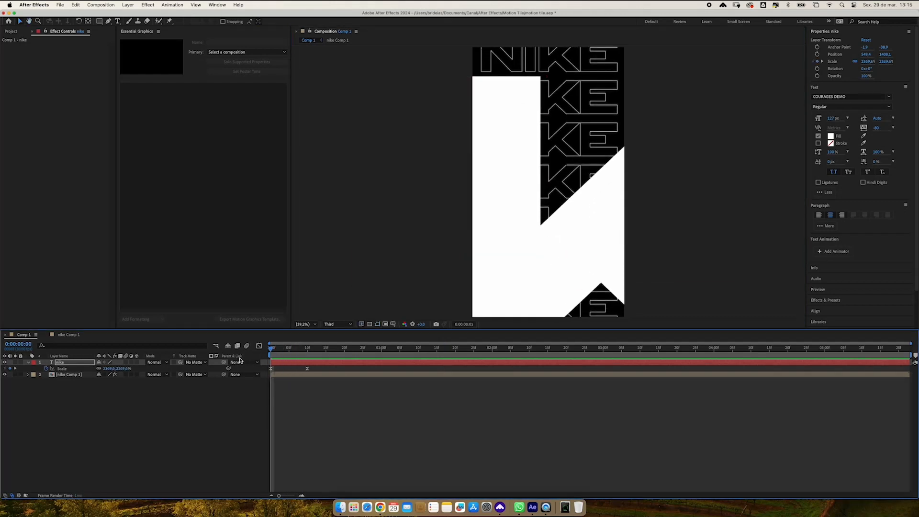
# Delay the nike text layer to start at about 0:00:00:17 and preview the timing from the start
pyautogui.moveTo(313, 363); pyautogui.dragTo(375, 362)
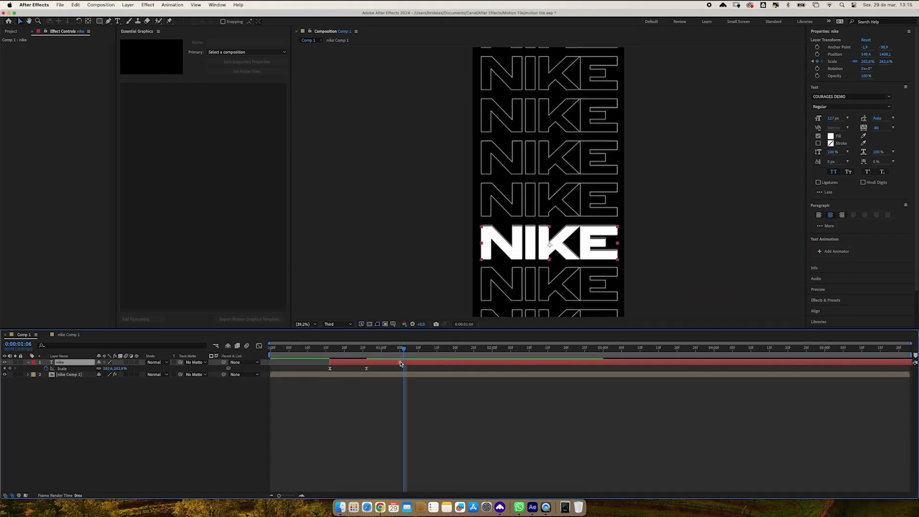
pyautogui.press('space')
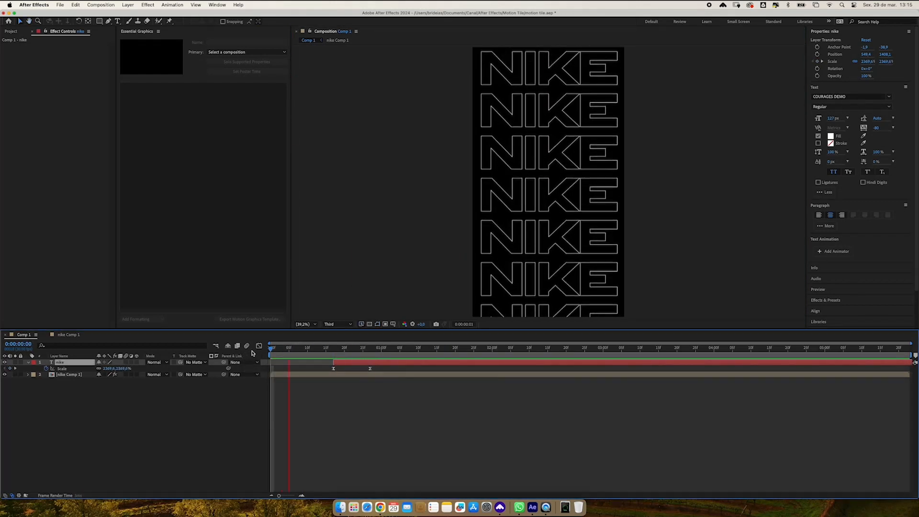
pyautogui.press('space')
# Add the expression wiggle(20,20) to the nike text layer's Opacity and preview the flicker
pyautogui.press('t')
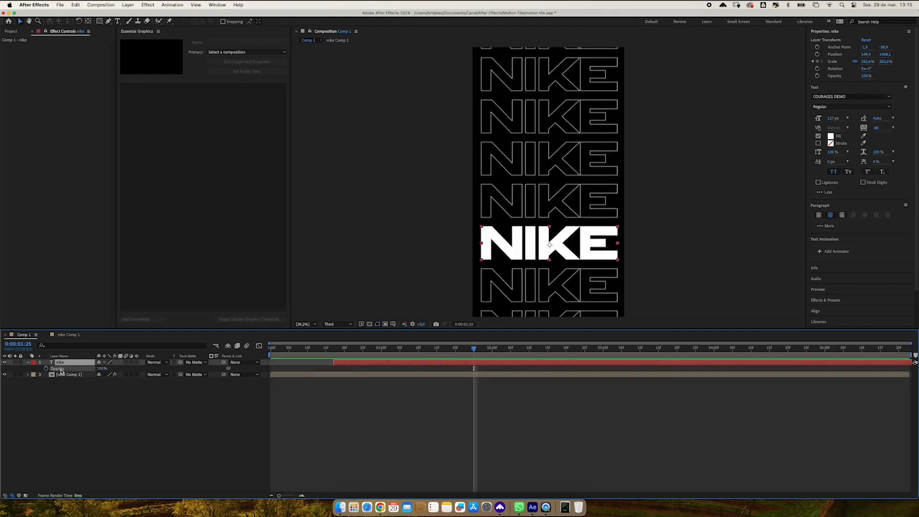
pyautogui.rightClick(60, 369)
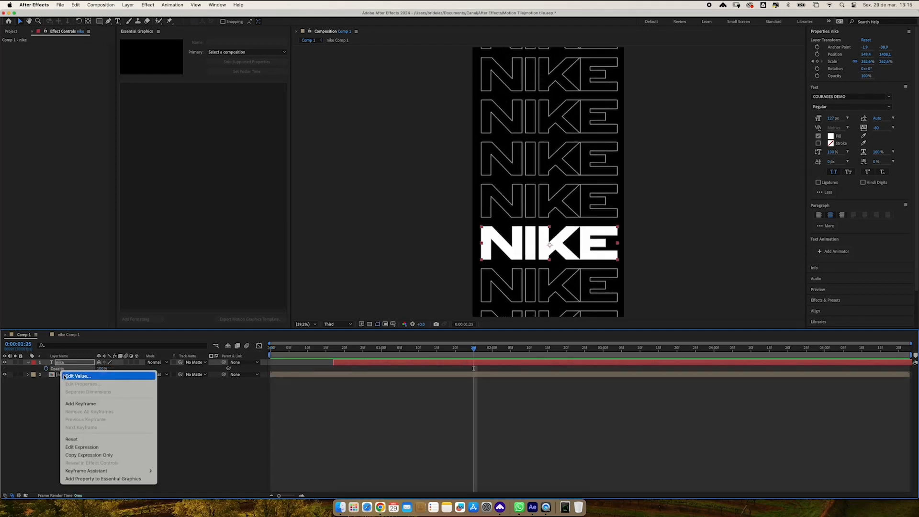
pyautogui.click(82, 448)
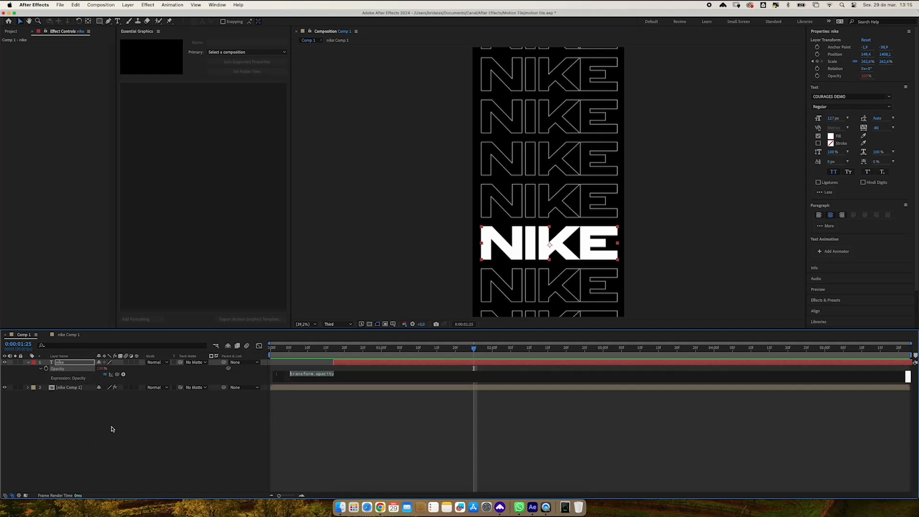
pyautogui.write('wi')
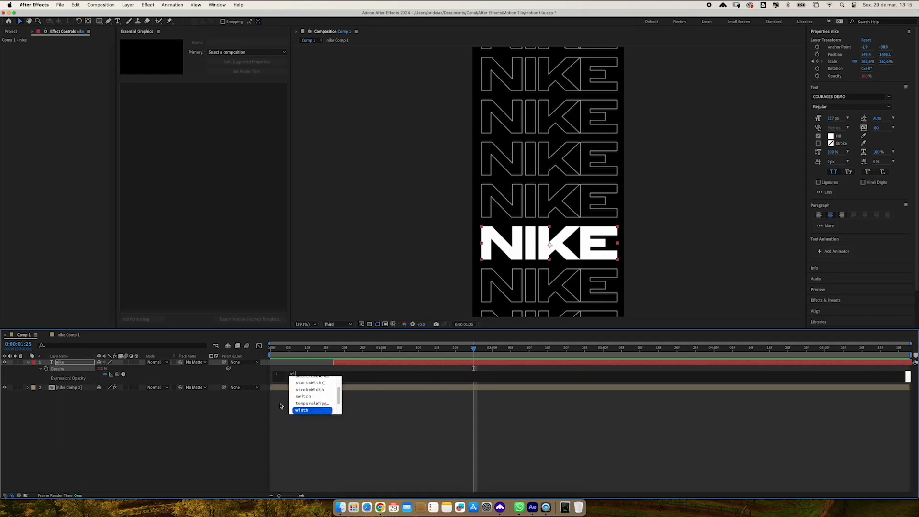
pyautogui.write('gg')
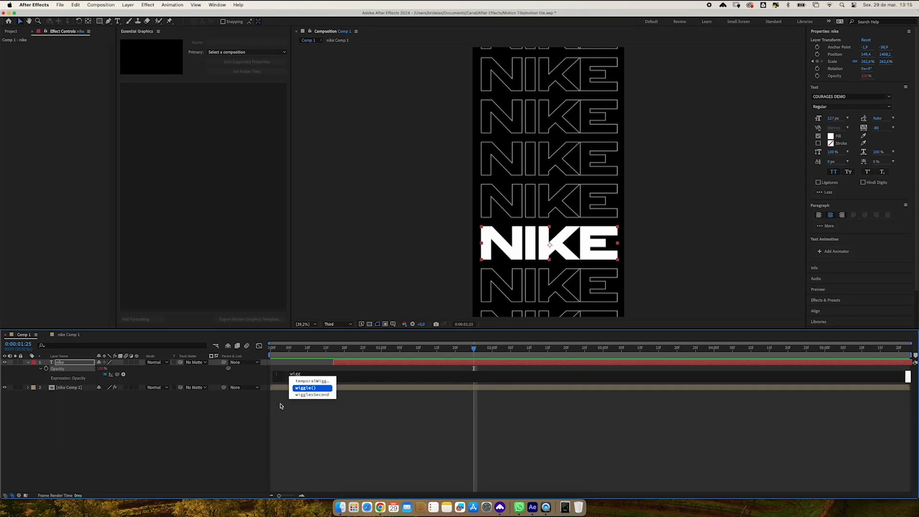
pyautogui.press('Return')
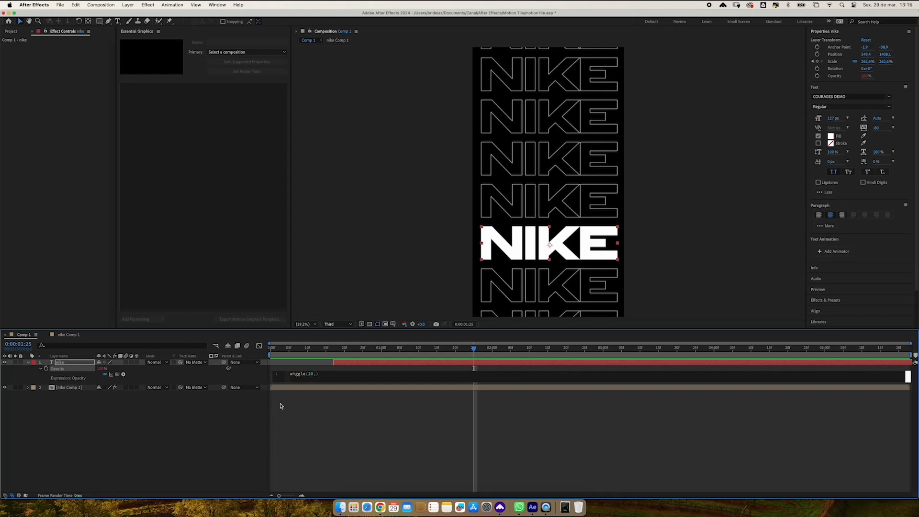
pyautogui.click(383, 397)
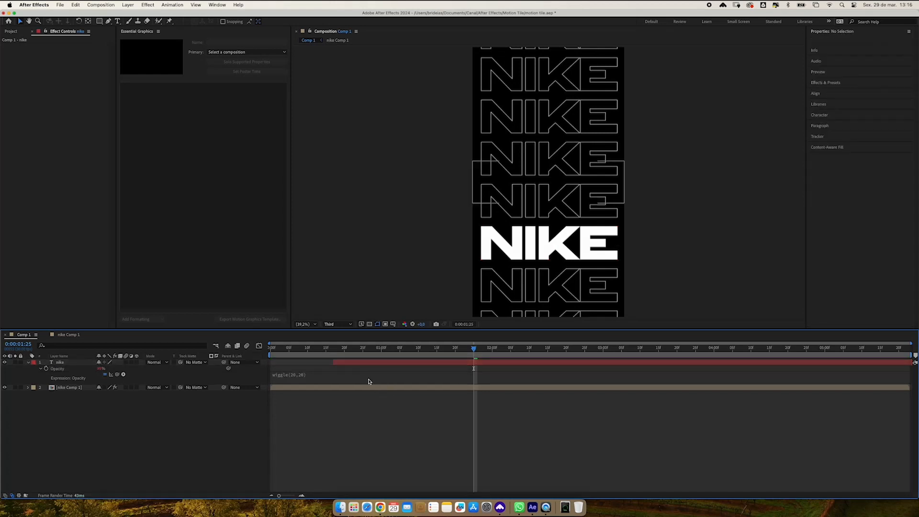
pyautogui.click(359, 352)
pyautogui.press('space')
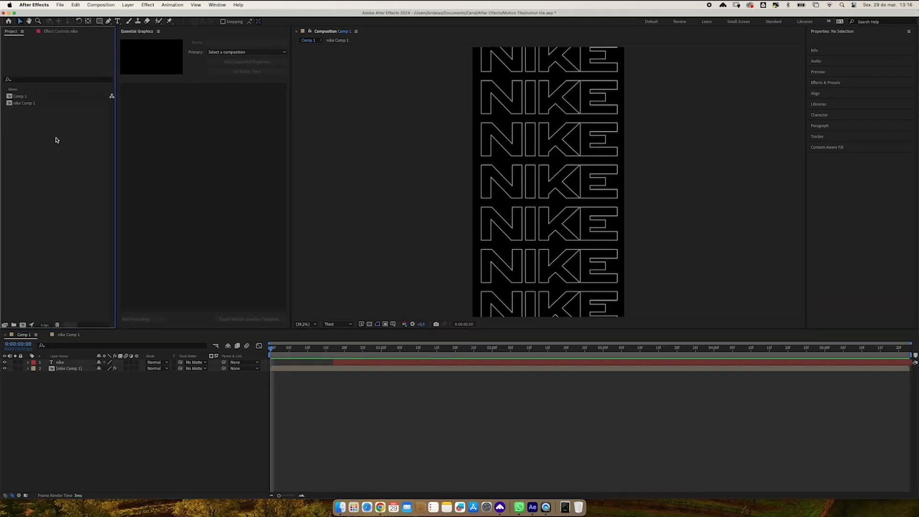
# Import nike.psd as Composition - Retain Layer Sizes with editable layer styles
pyautogui.doubleClick(57, 139)
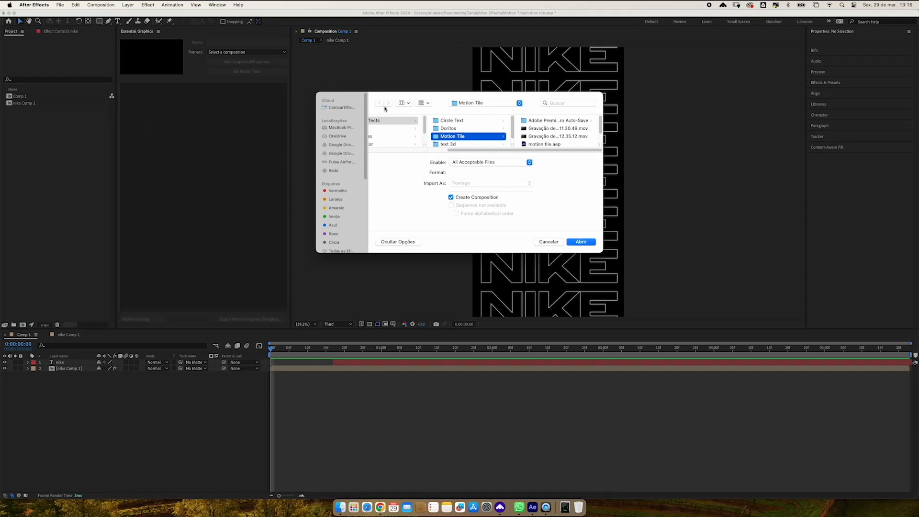
pyautogui.scroll(-2, 579, 140)
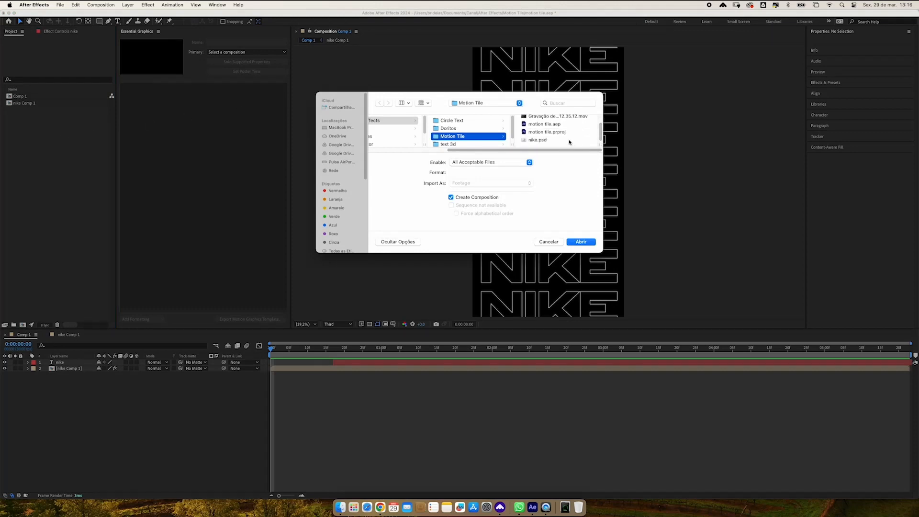
pyautogui.click(550, 140)
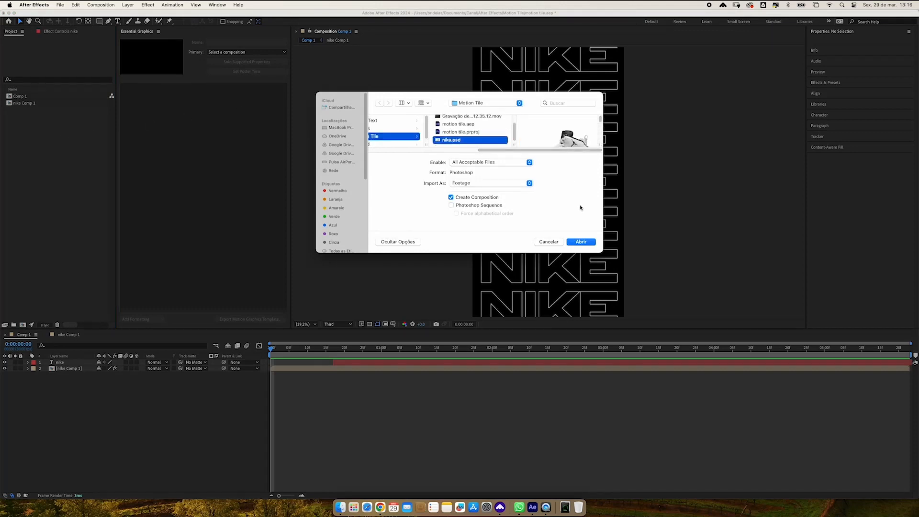
pyautogui.click(502, 183)
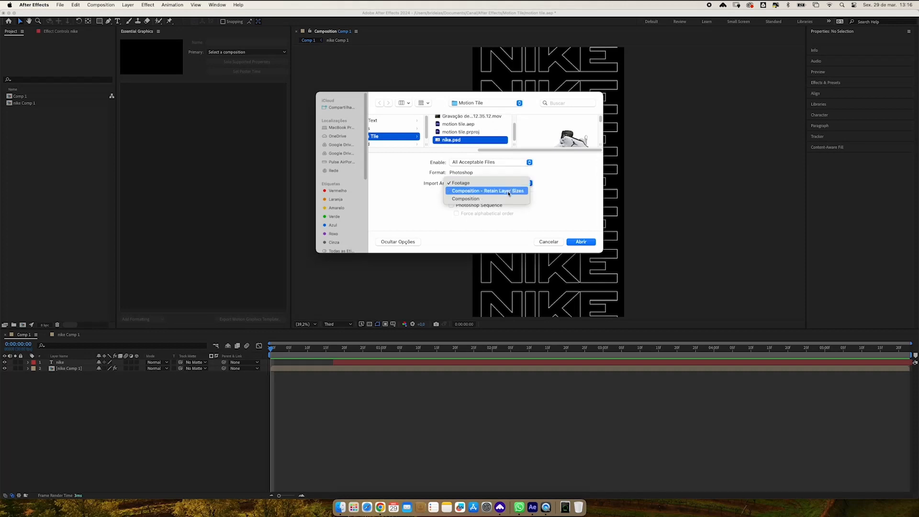
pyautogui.click(508, 192)
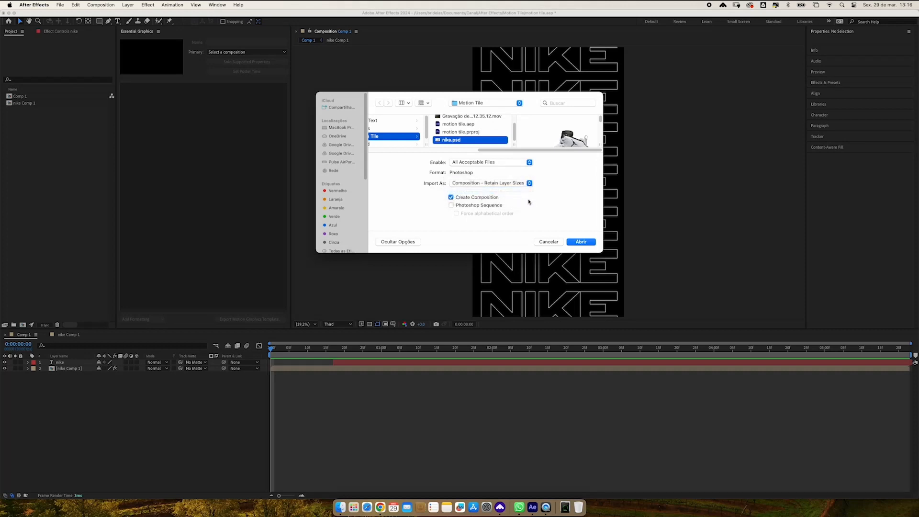
pyautogui.click(581, 241)
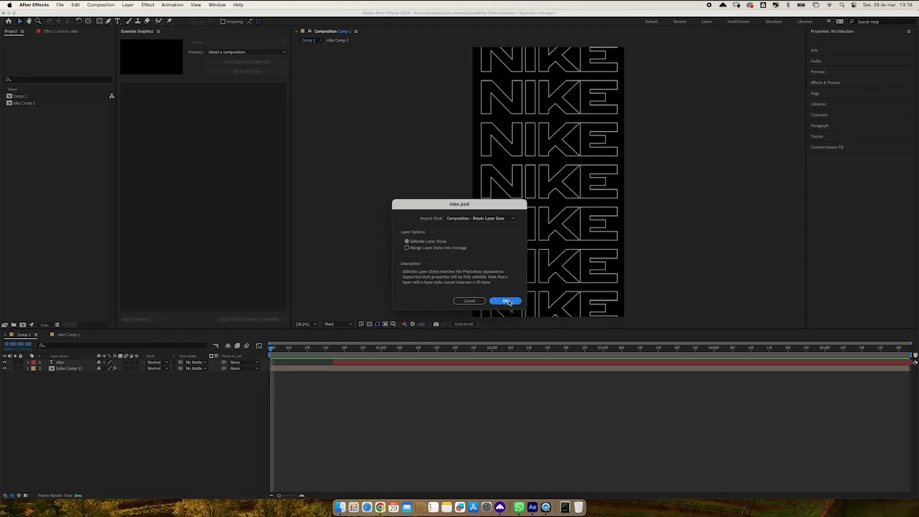
pyautogui.click(506, 301)
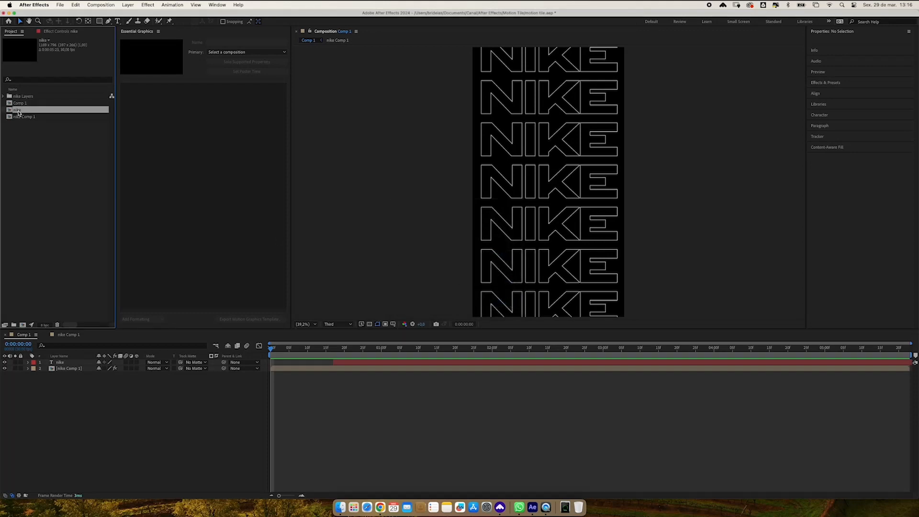
# Add the imported nike composition as the top layer of Comp 1 and move its anchor point to the heel of the shoe's sole
pyautogui.moveTo(19, 113); pyautogui.dragTo(65, 364)
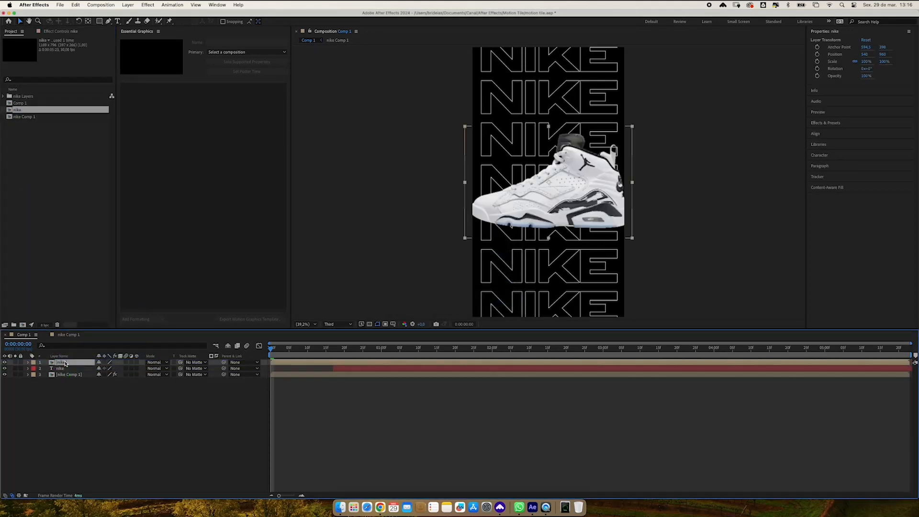
pyautogui.click(88, 21)
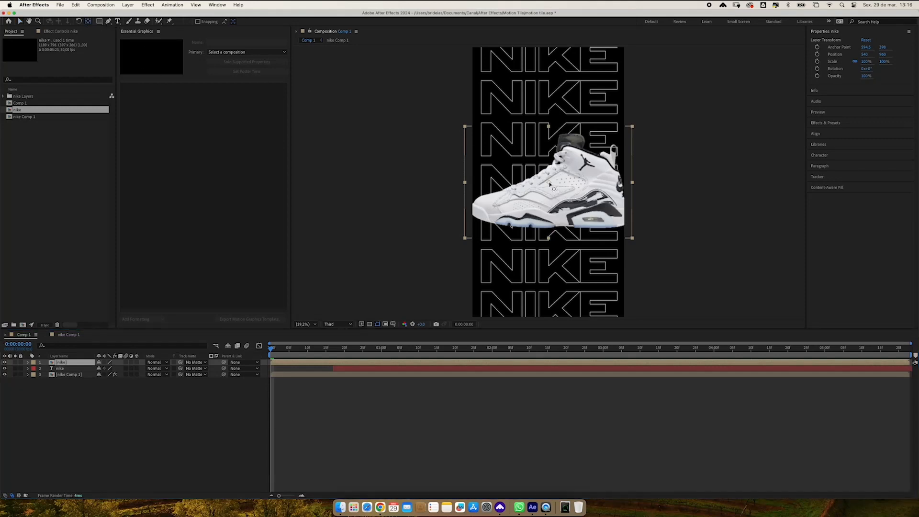
pyautogui.moveTo(549, 184); pyautogui.dragTo(621, 221)
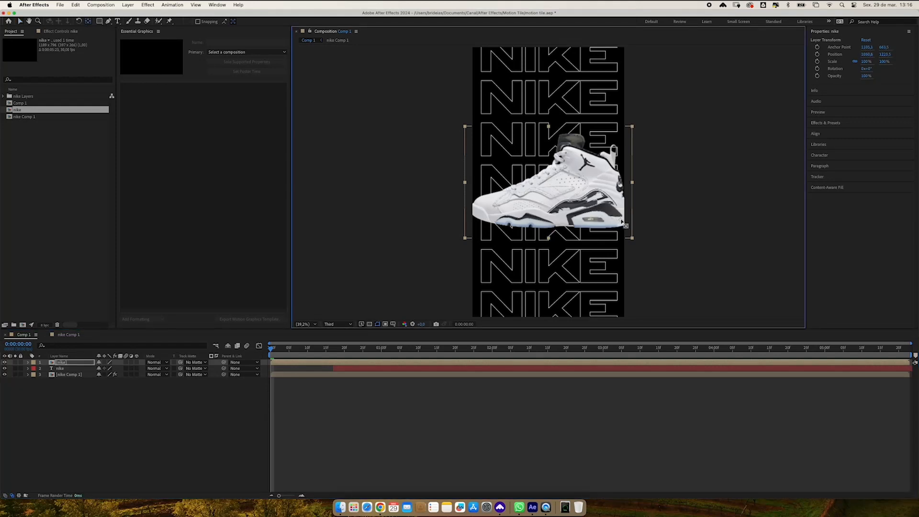
# Rotate the shoe layer to -51° so that its toe points downward
pyautogui.click(74, 364)
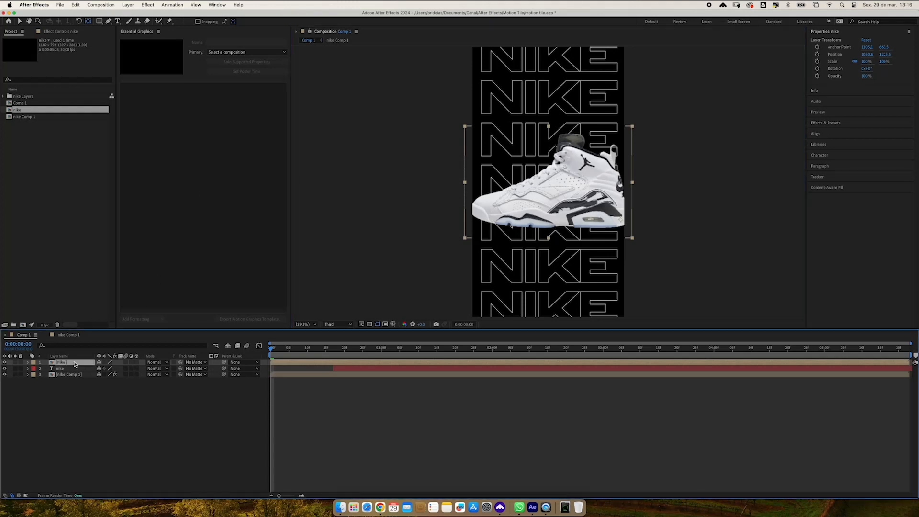
pyautogui.press('r')
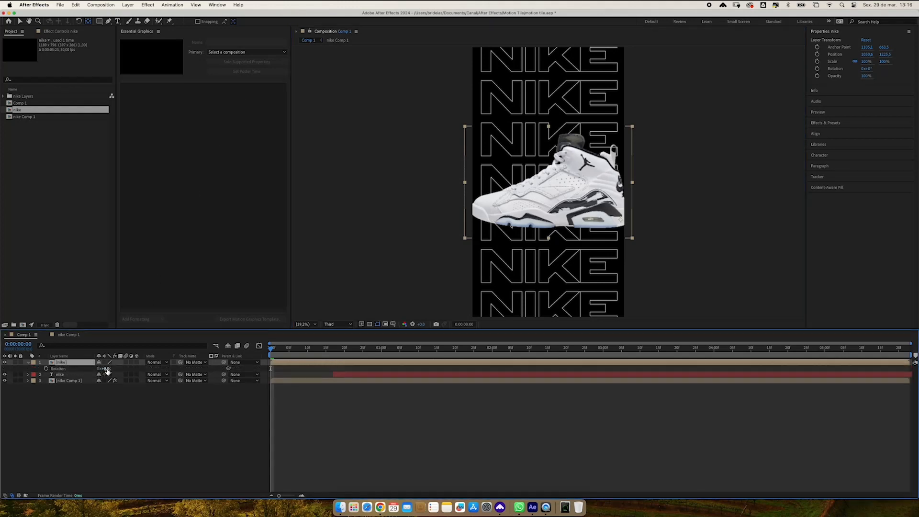
pyautogui.moveTo(107, 371); pyautogui.dragTo(95, 373)
# Move the shoe up to about 1111.9, 546.4 and enlarge it to about 122.8%
pyautogui.click(19, 21)
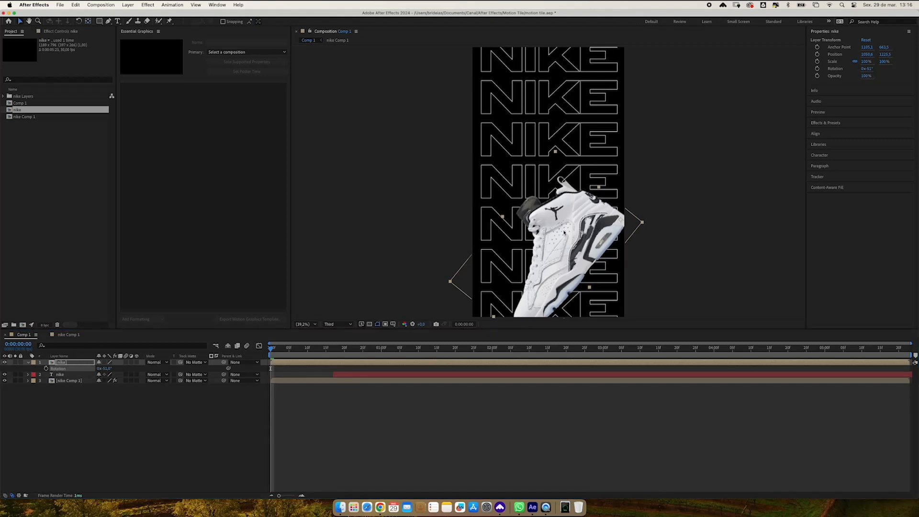
pyautogui.moveTo(571, 258); pyautogui.dragTo(565, 181)
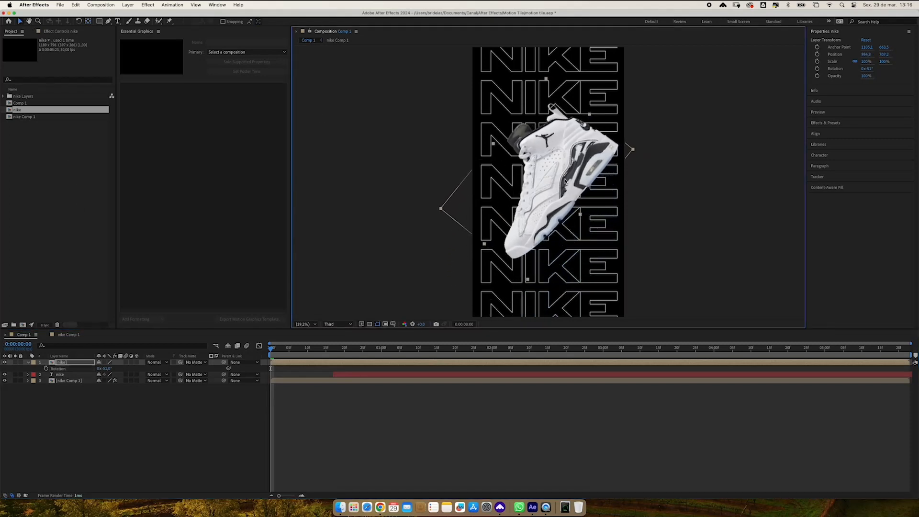
pyautogui.moveTo(590, 116)
pyautogui.mouseDown()
pyautogui.moveTo(601, 103)
pyautogui.moveTo(591, 114)
pyautogui.mouseUp()
pyautogui.moveTo(583, 148); pyautogui.dragTo(602, 128)
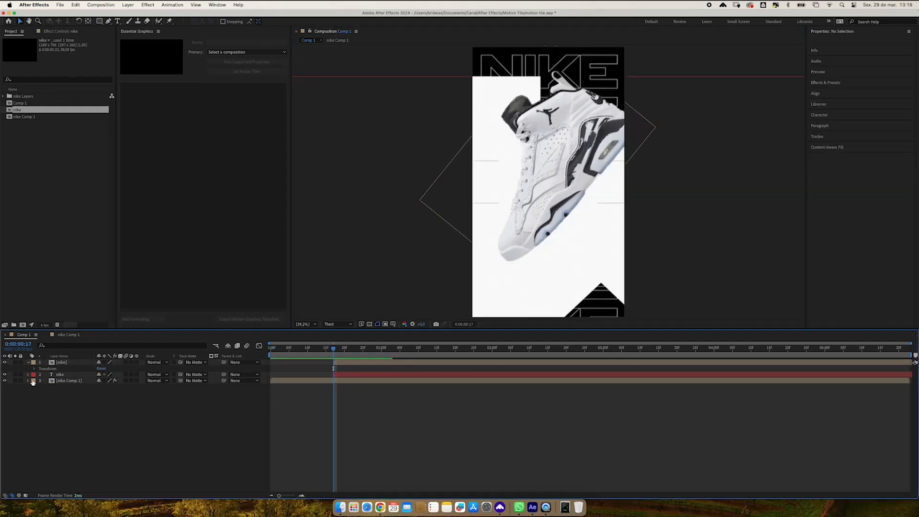
# Keyframe the shoe's Position and Rotation at 0:00:00:17 and shift those keyframes to about 0:00:00:27
pyautogui.click(34, 369)
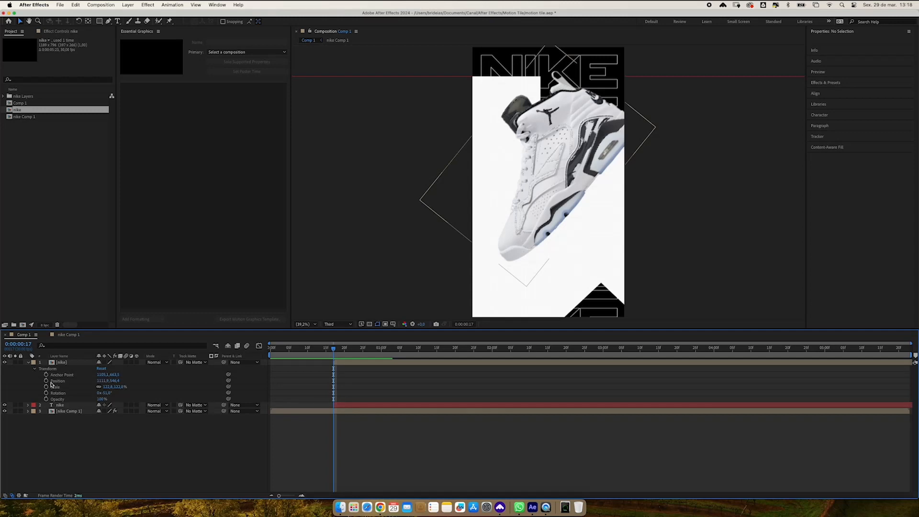
pyautogui.click(46, 381)
pyautogui.click(46, 393)
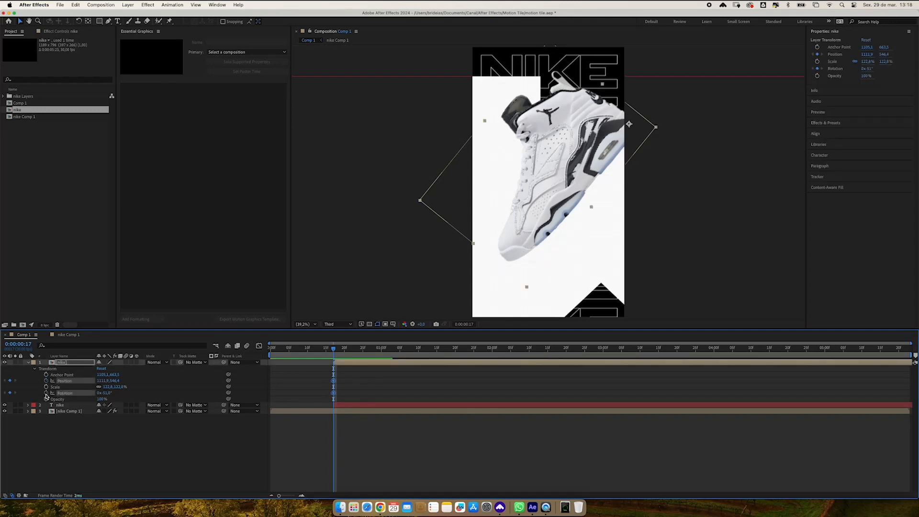
pyautogui.moveTo(341, 385); pyautogui.dragTo(369, 394)
# At 0:00:00:17, set the shoe's Rotation to 78° and its X position to about 1366.9, then check the pose at 0:00:00:27
pyautogui.moveTo(109, 393); pyautogui.dragTo(149, 393)
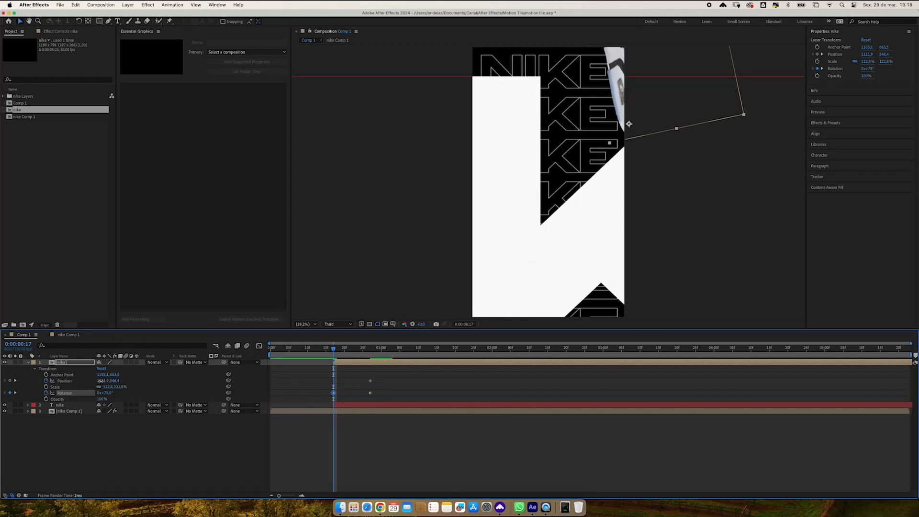
pyautogui.moveTo(103, 381); pyautogui.dragTo(184, 377)
pyautogui.moveTo(334, 353); pyautogui.dragTo(370, 350)
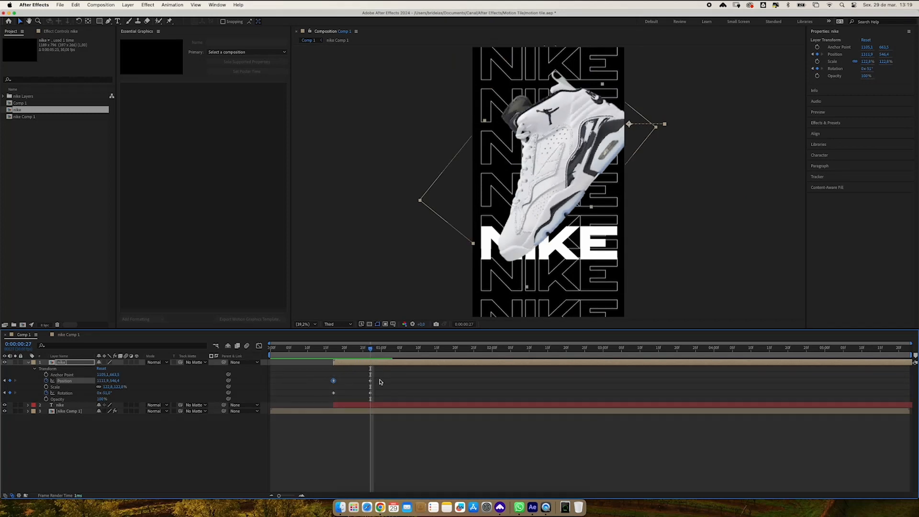
# Apply Easy Ease to all of the shoe's Position and Rotation keyframes
pyautogui.moveTo(382, 376); pyautogui.dragTo(320, 388)
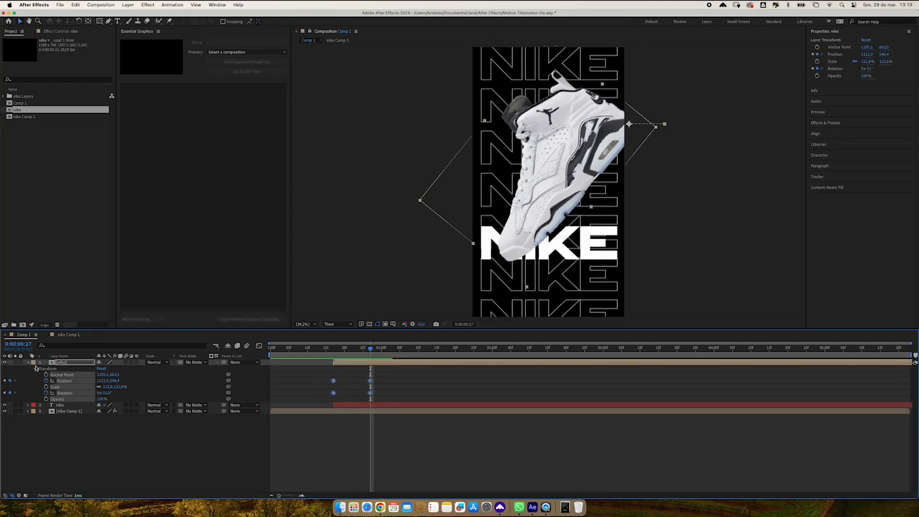
pyautogui.rightClick(333, 381)
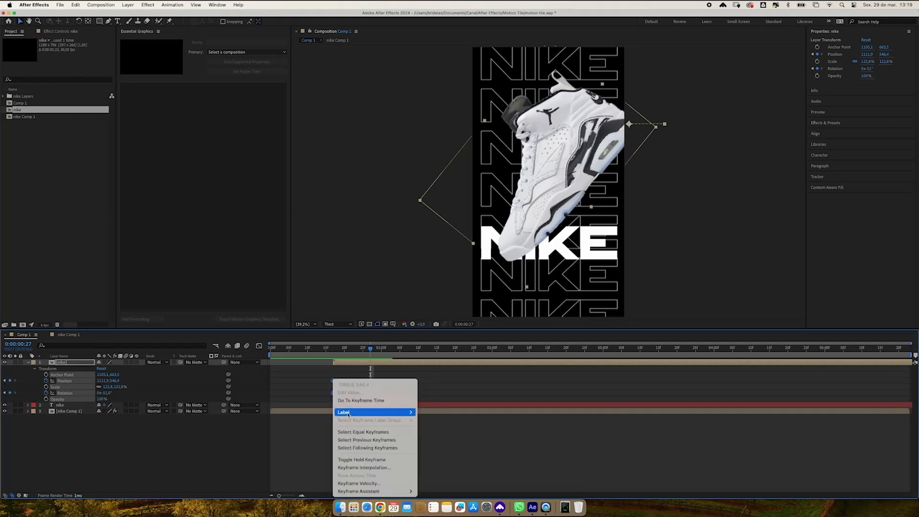
pyautogui.moveTo(409, 492)
pyautogui.click(431, 443)
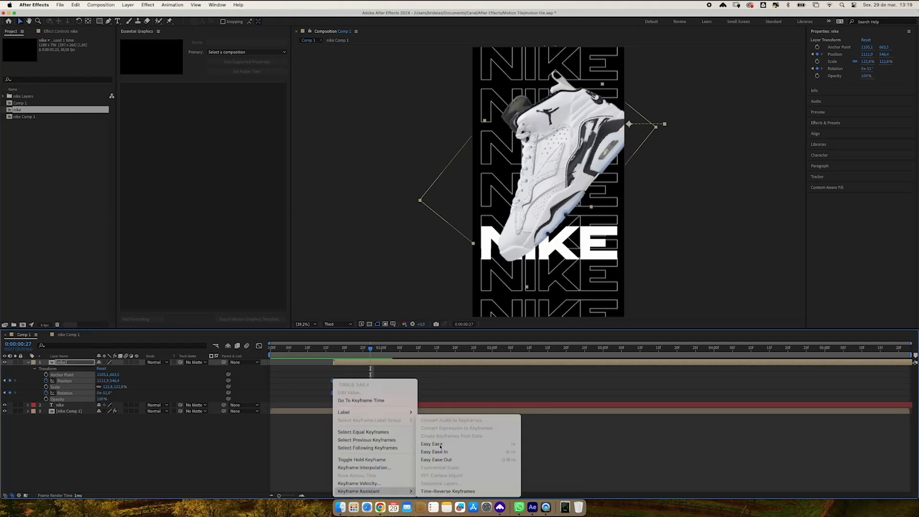
# Reshape the shoe's speed graph for a fast start and a long slow finish, and preview the entrance
pyautogui.moveTo(389, 375); pyautogui.dragTo(327, 402)
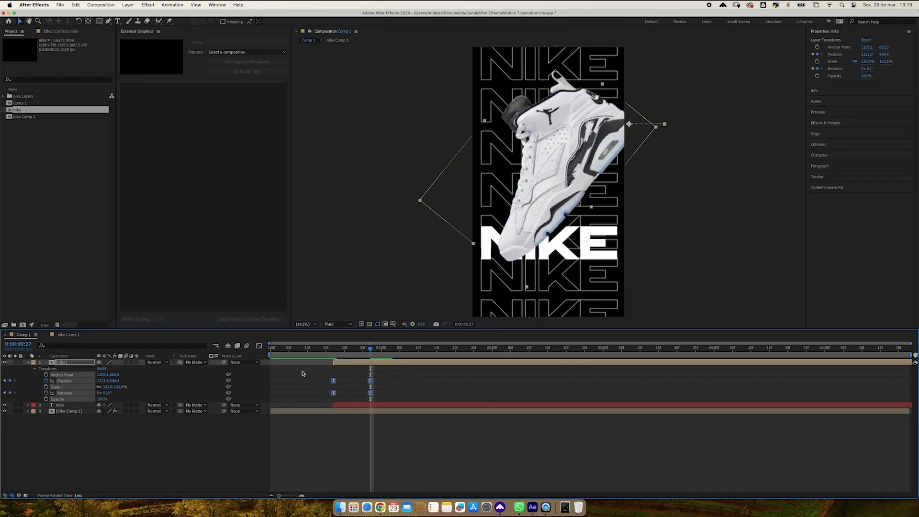
pyautogui.click(259, 346)
pyautogui.moveTo(380, 433); pyautogui.dragTo(349, 437)
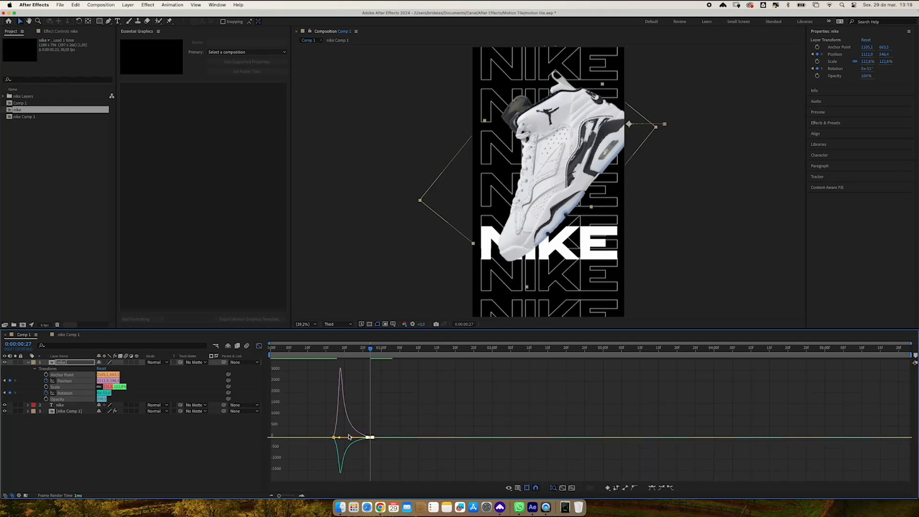
pyautogui.click(259, 346)
pyautogui.moveTo(350, 354); pyautogui.dragTo(317, 357)
pyautogui.press('space')
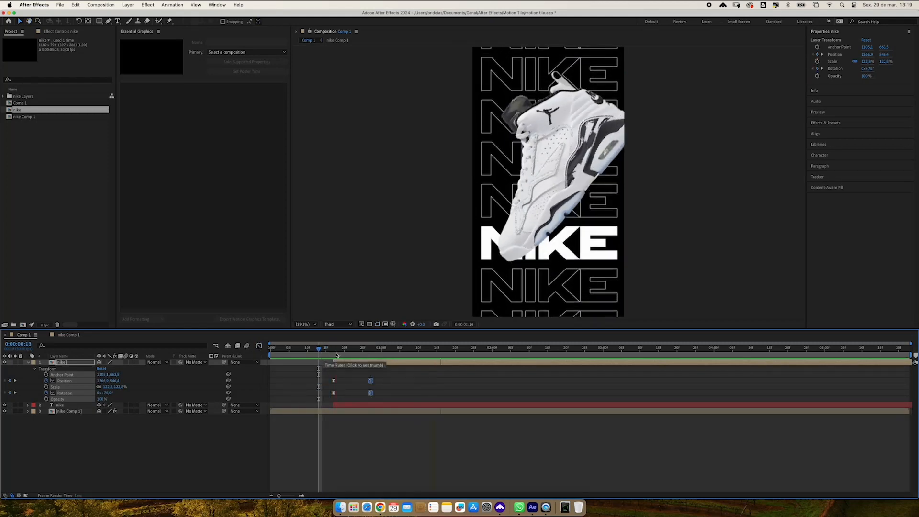
# Retime the shoe's entrance to run from about 0:00:00:22 to 0:00:01:08, enable its motion blur and preview it
pyautogui.moveTo(377, 380); pyautogui.dragTo(410, 381)
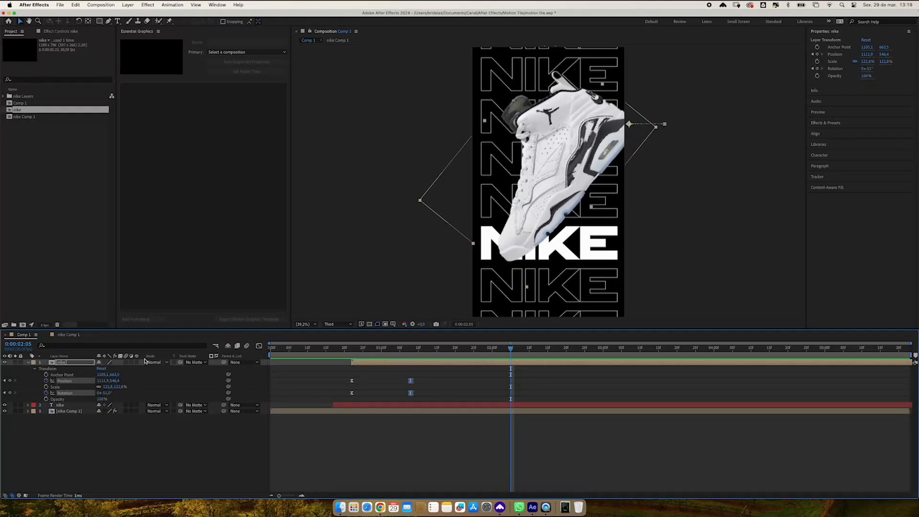
pyautogui.click(125, 362)
pyautogui.moveTo(396, 352); pyautogui.dragTo(278, 352)
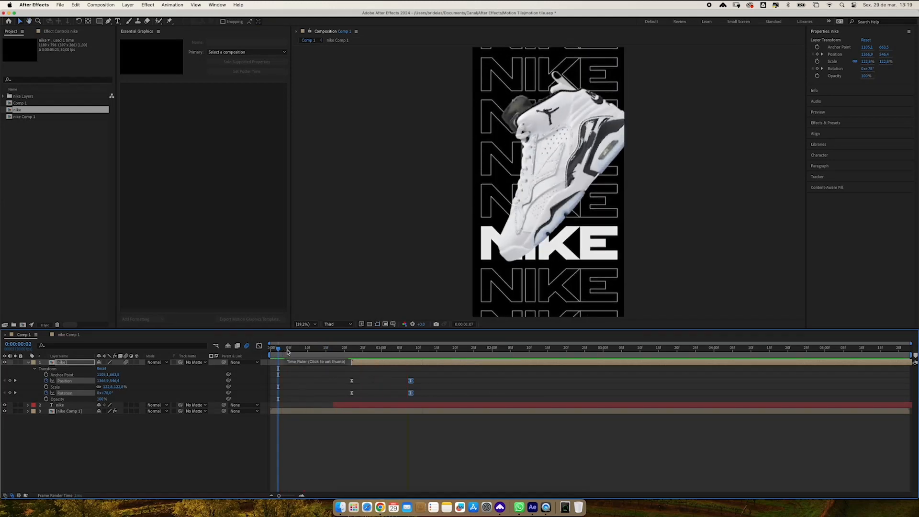
pyautogui.click(388, 352)
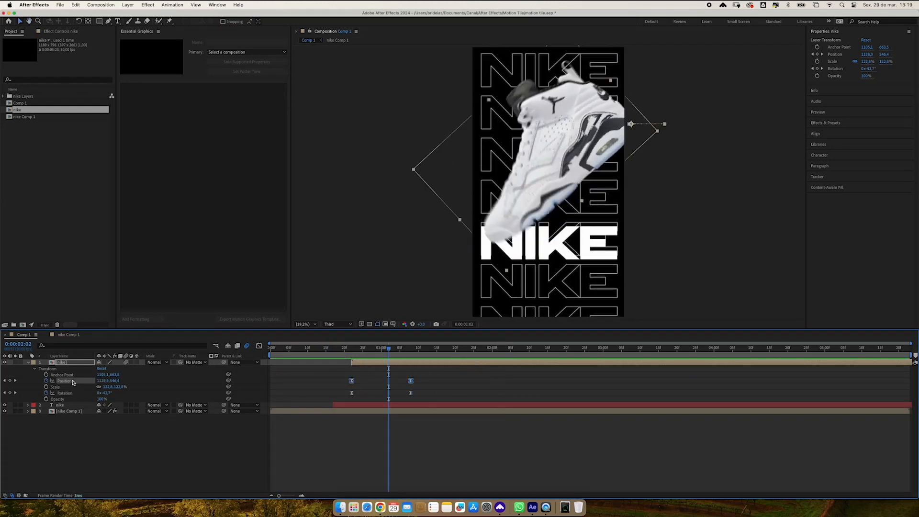
# Add the expression wiggle(1,10) to the shoe layer's Position and preview the movement
pyautogui.rightClick(73, 381)
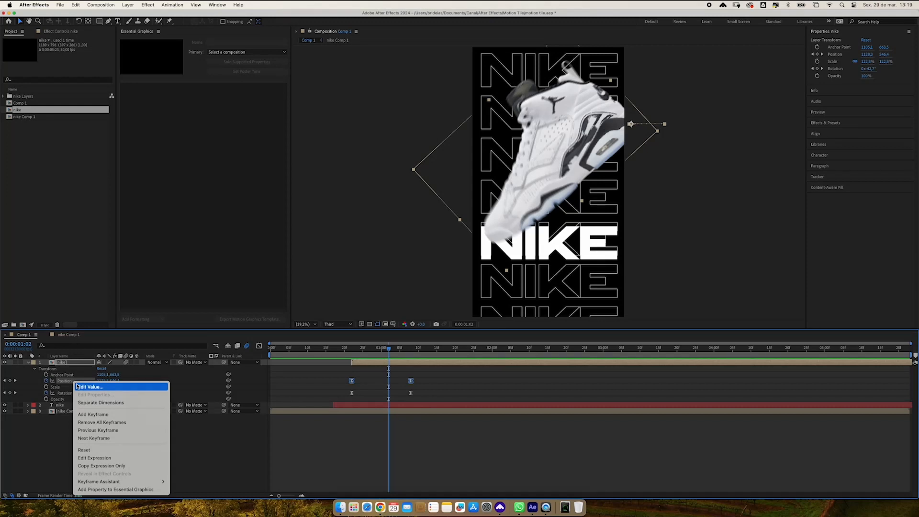
pyautogui.click(94, 457)
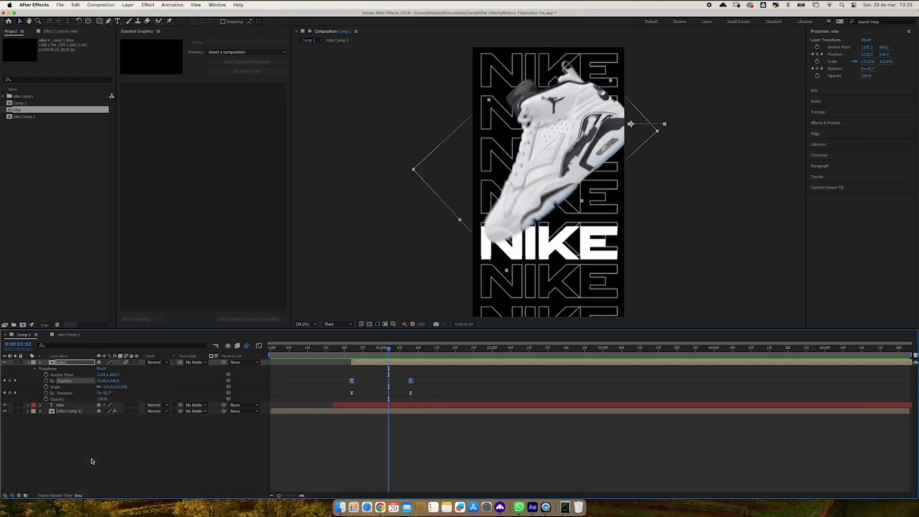
pyautogui.write('wigg')
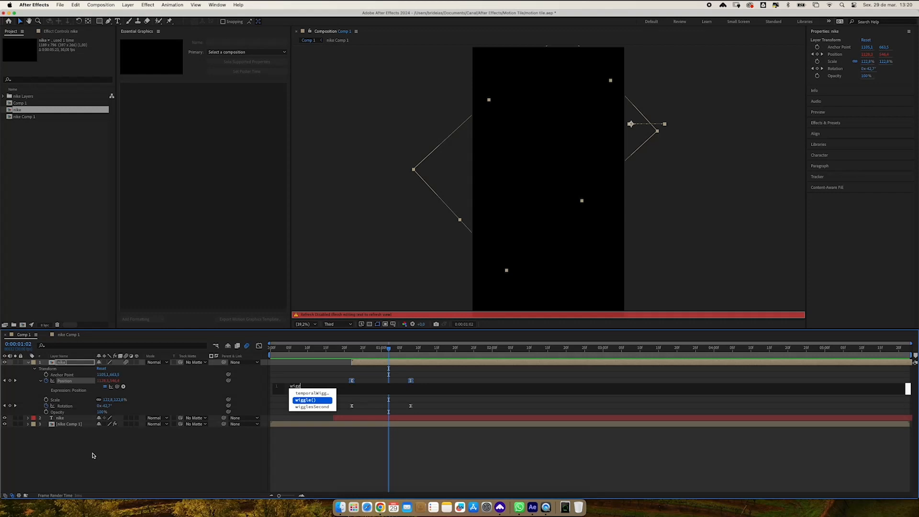
pyautogui.press('Return')
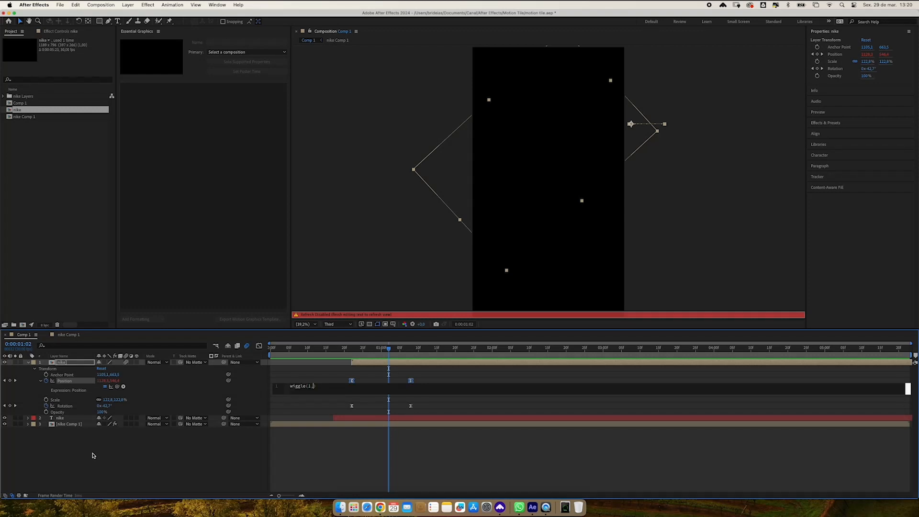
pyautogui.click(328, 436)
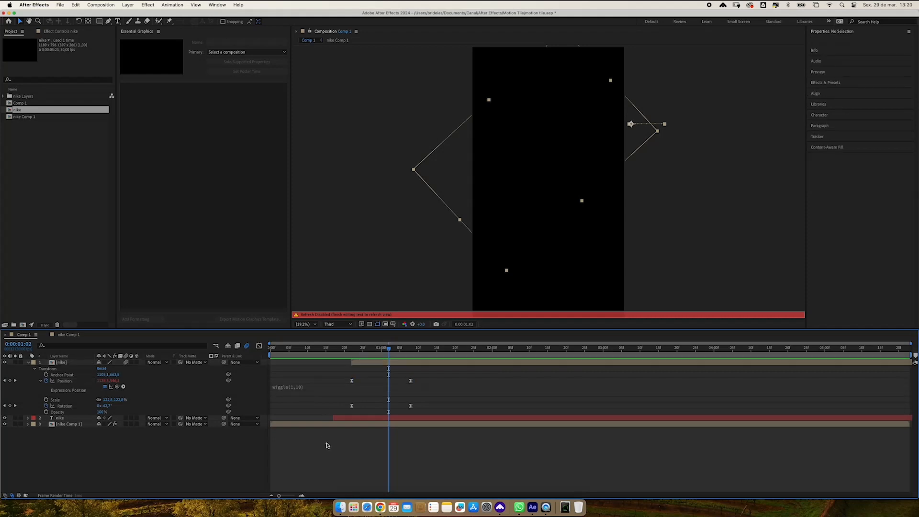
pyautogui.press('space')
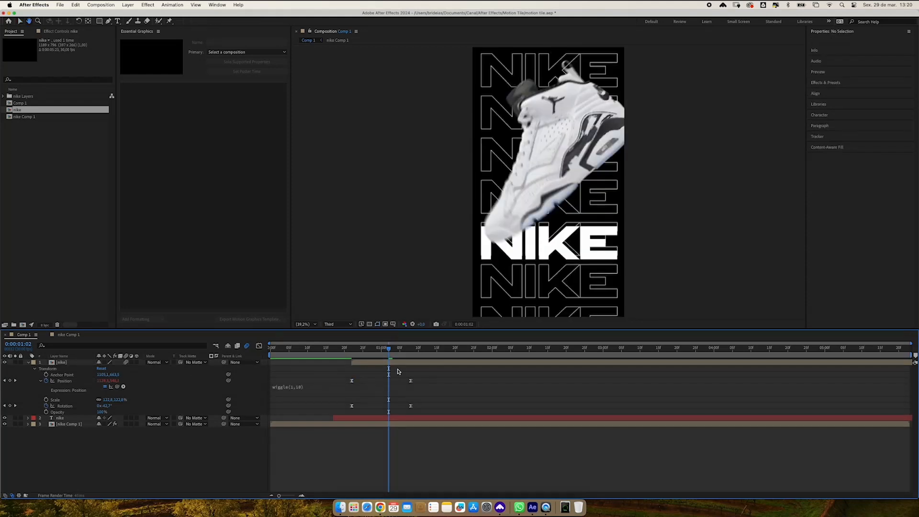
pyautogui.press('space')
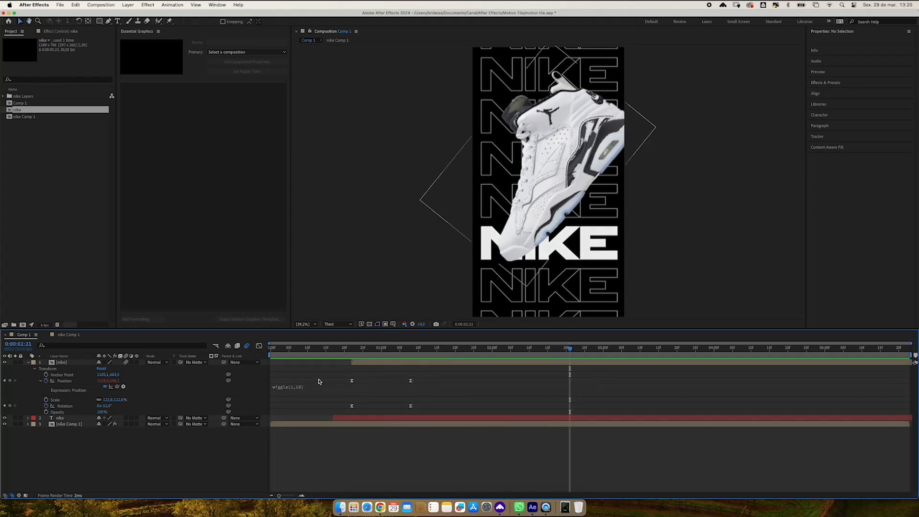
# Change the shoe's Position expression to wiggle(1,20) and preview from about 0:00:00:21
pyautogui.click(295, 390)
pyautogui.doubleClick(315, 386)
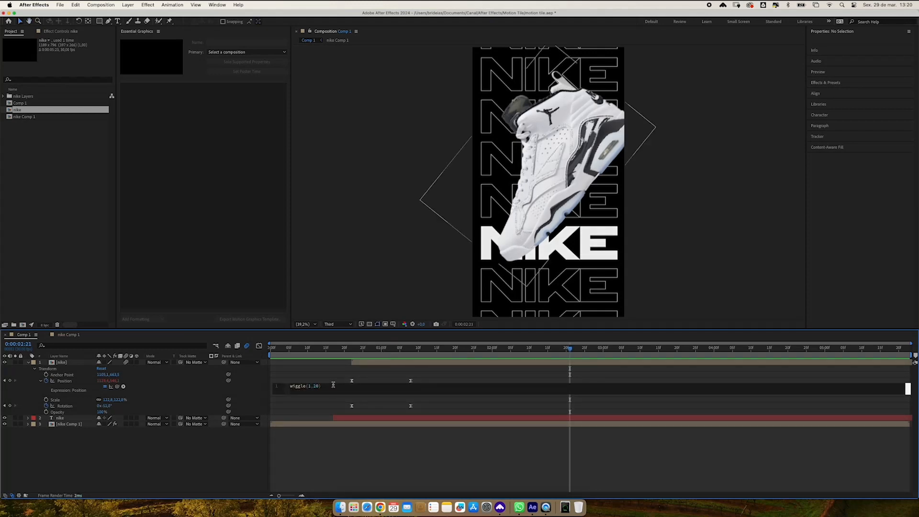
pyautogui.write('20')
pyautogui.click(416, 468)
pyautogui.click(349, 352)
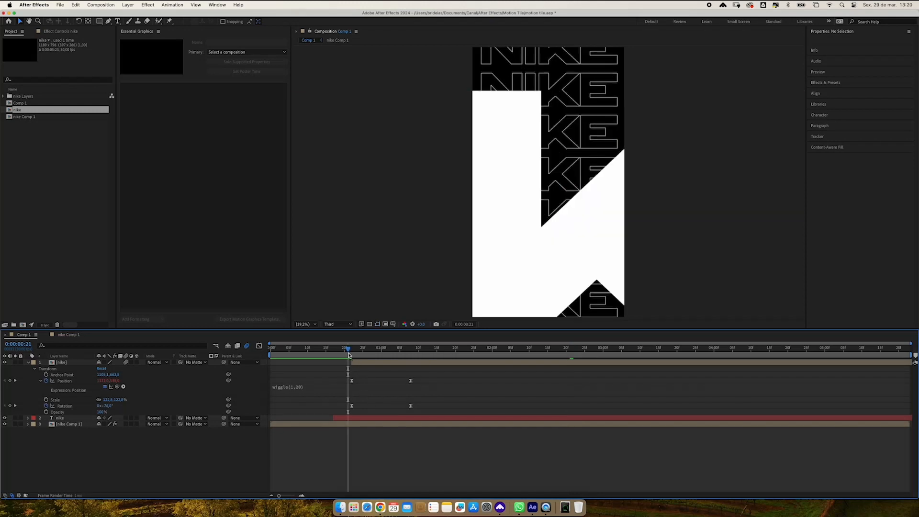
pyautogui.press('space')
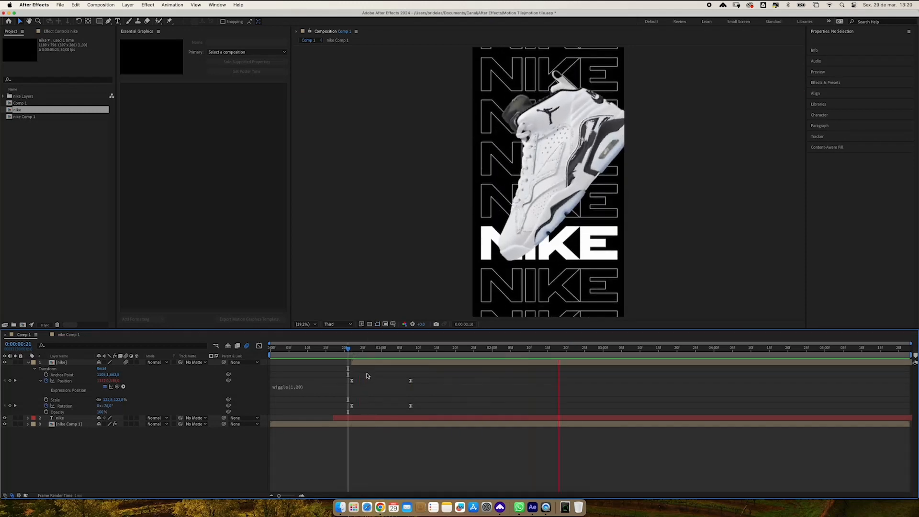